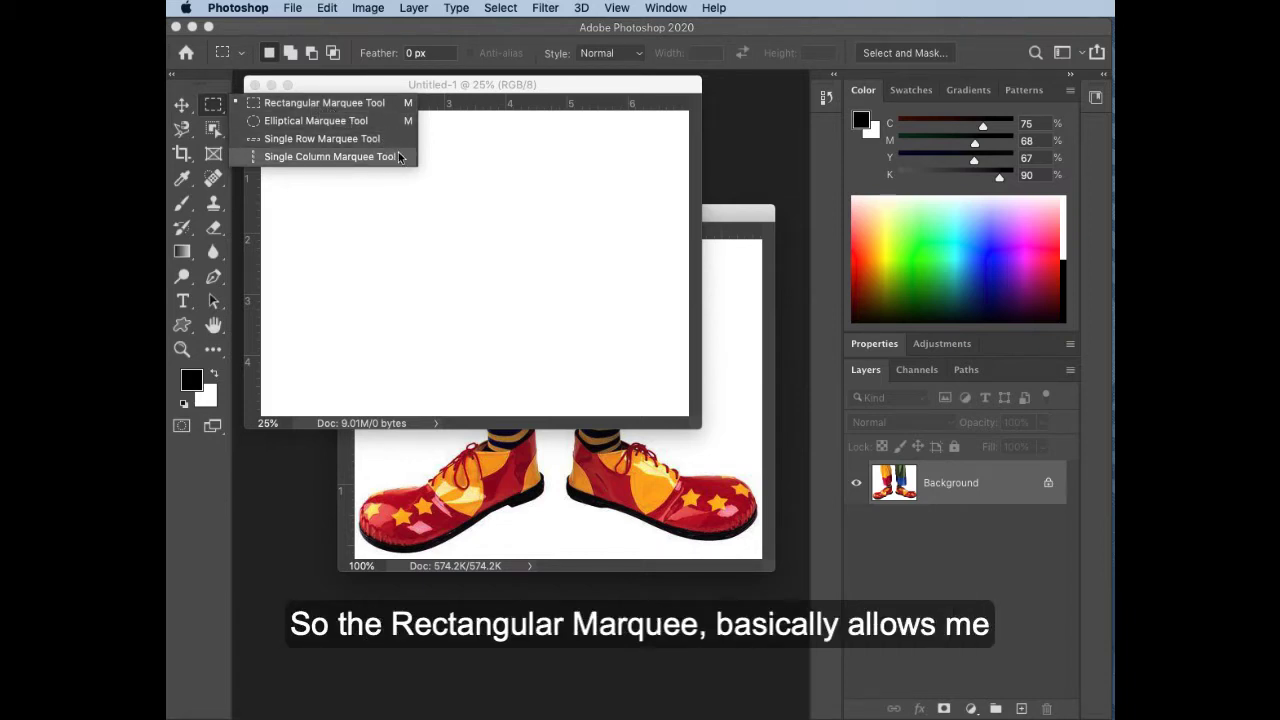
Draw Rectangular Marquee selections on the clown image: a rectangle across both trouser legs and a square around the left shoe
{"action": "left_click", "coordinate": [377, 108]}
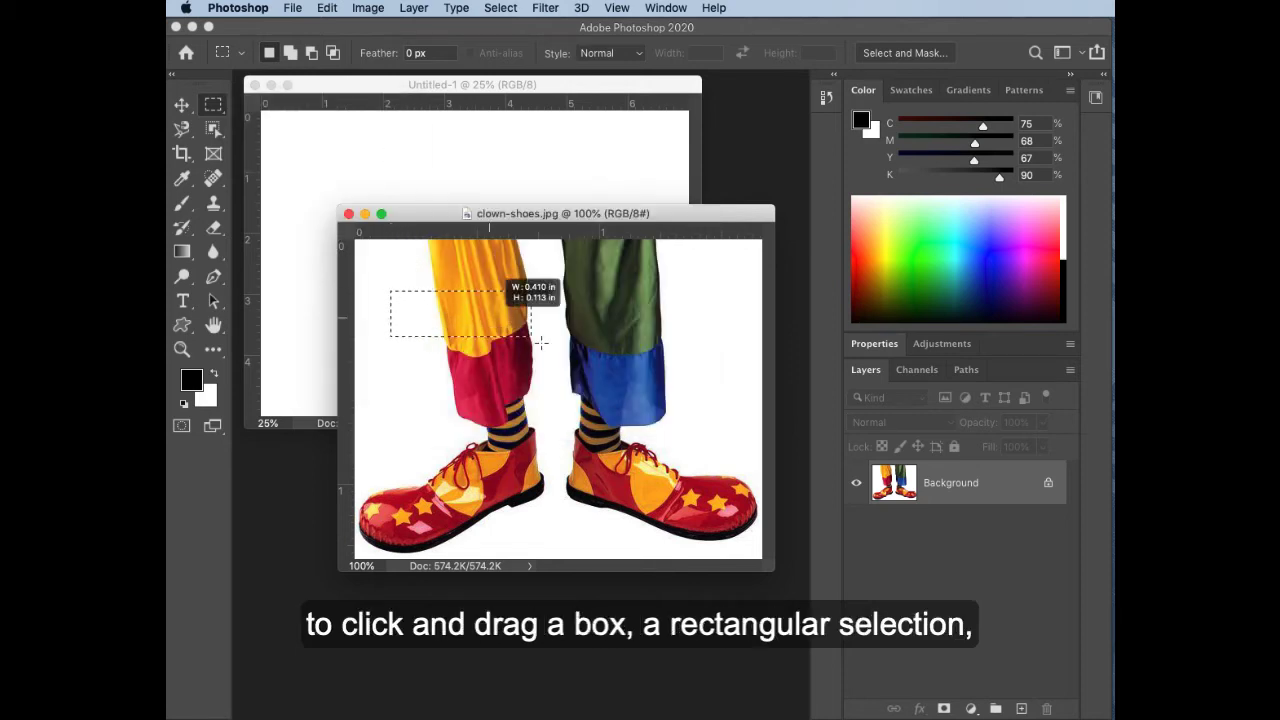
{"action": "left_click_drag", "start_coordinate": [541, 342], "coordinate": [709, 413]}
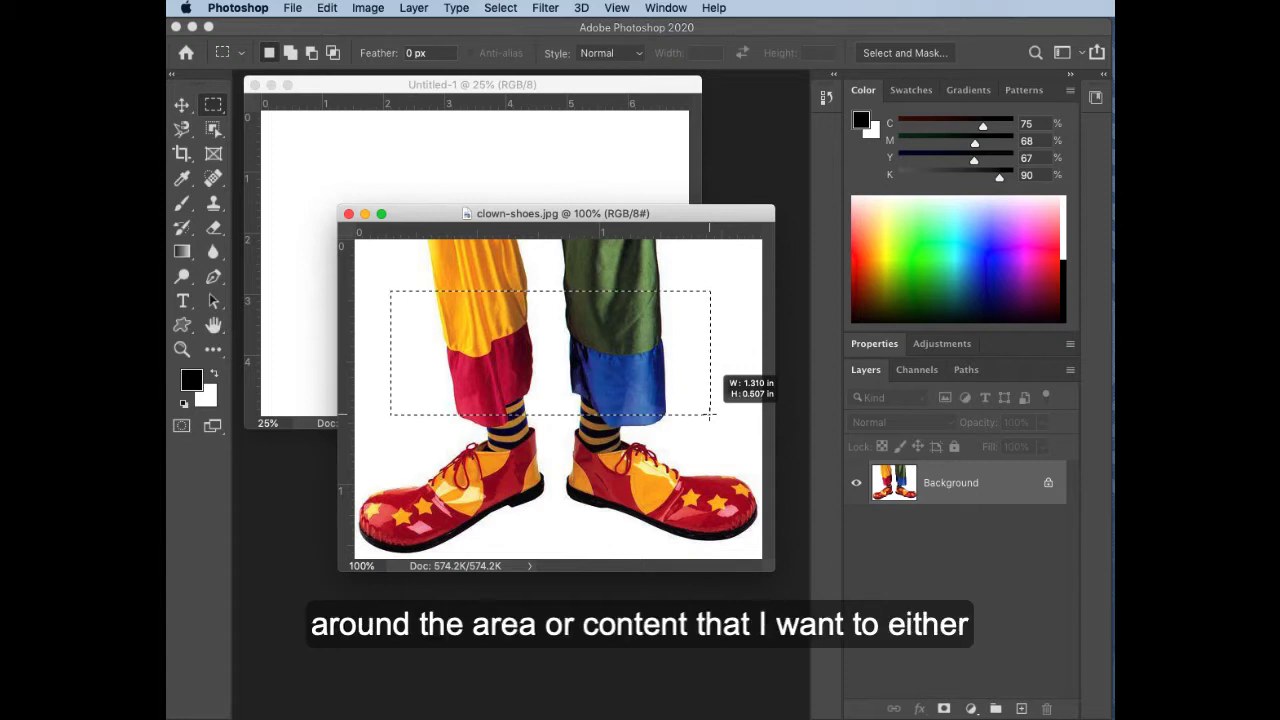
{"action": "mouse_move", "coordinate": [709, 413]}
{"action": "left_mouse_down"}
{"action": "mouse_move", "coordinate": [682, 434]}
{"action": "mouse_move", "coordinate": [697, 434]}
{"action": "mouse_move", "coordinate": [711, 393]}
{"action": "left_mouse_up"}
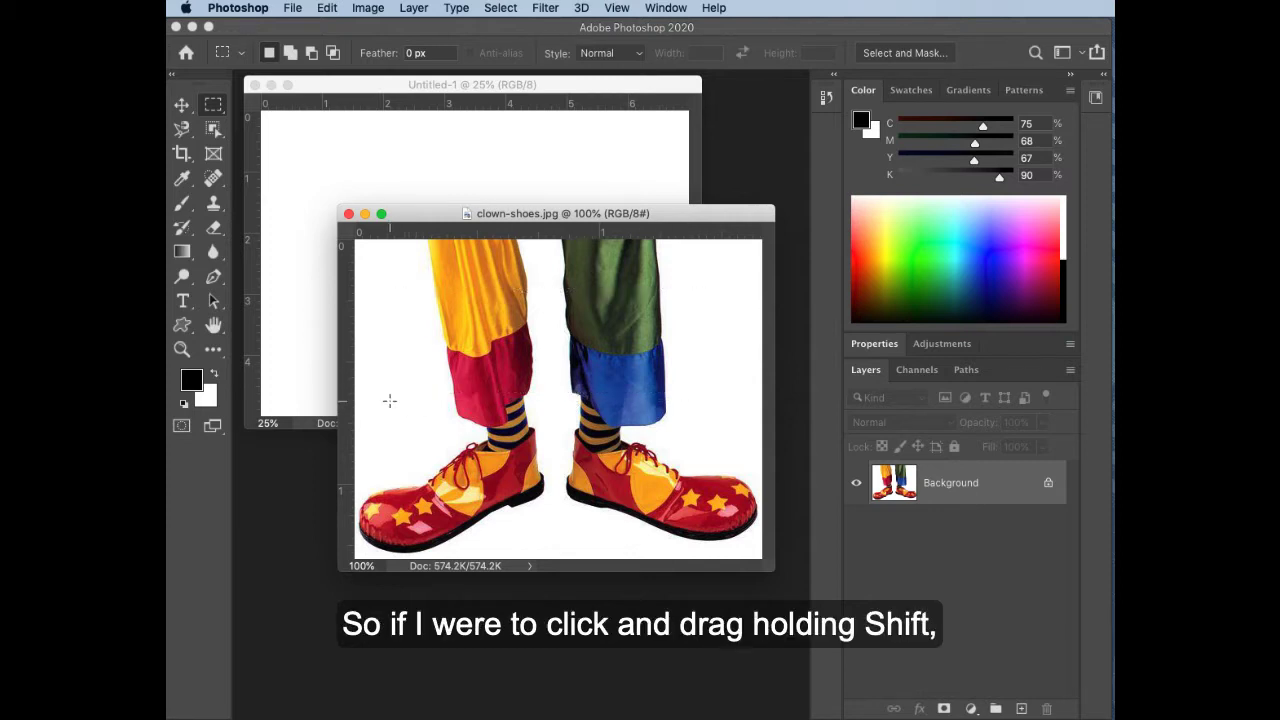
{"action": "left_click_drag", "start_coordinate": [390, 400], "coordinate": [699, 551]}
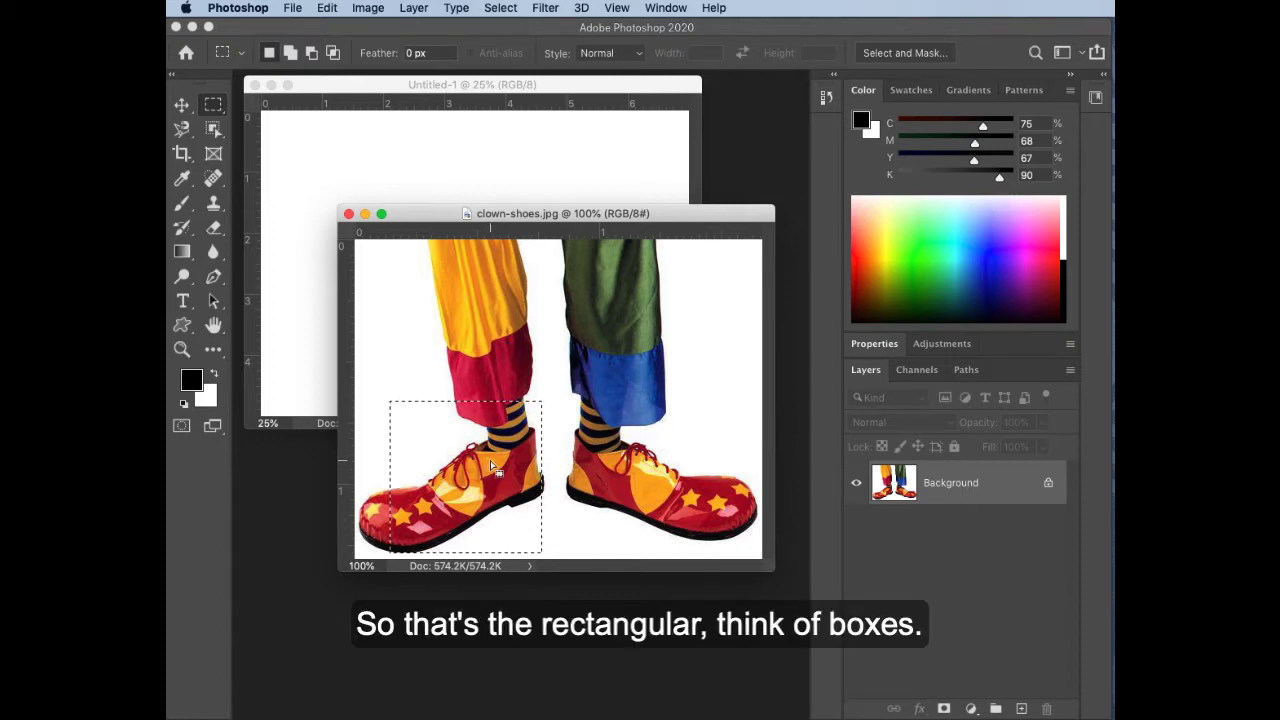
Draw Elliptical Marquee selections on the clown image: a circle over the right trouser leg and a larger ellipse across the legs and shoes
{"action": "left_click", "coordinate": [222, 110]}
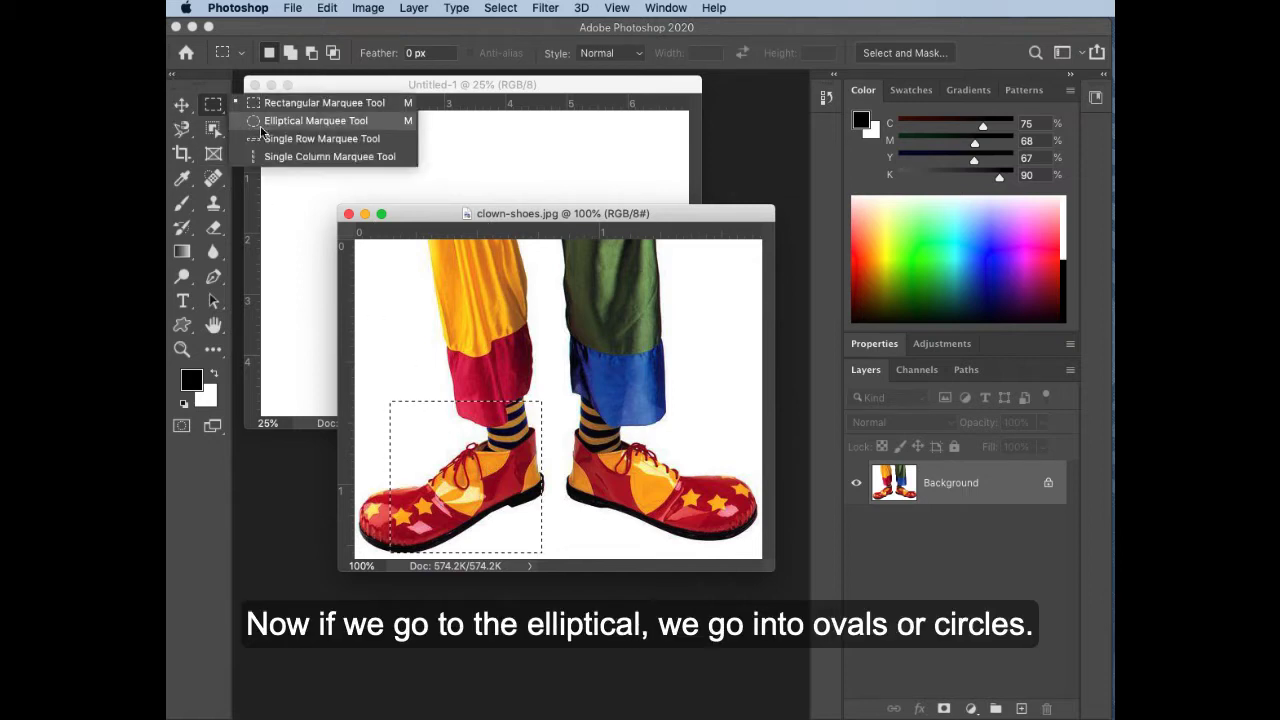
{"action": "left_click", "coordinate": [300, 121]}
{"action": "left_click_drag", "start_coordinate": [545, 288], "coordinate": [743, 399]}
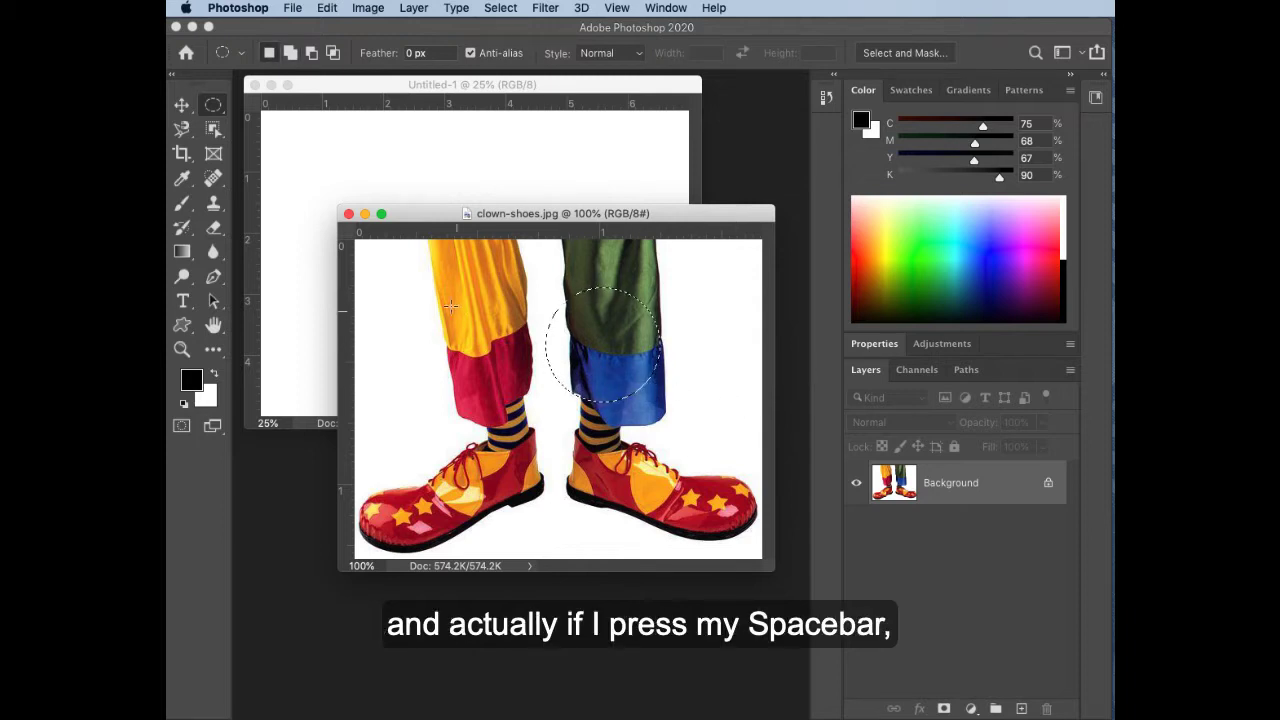
{"action": "left_click_drag", "start_coordinate": [409, 291], "coordinate": [742, 544]}
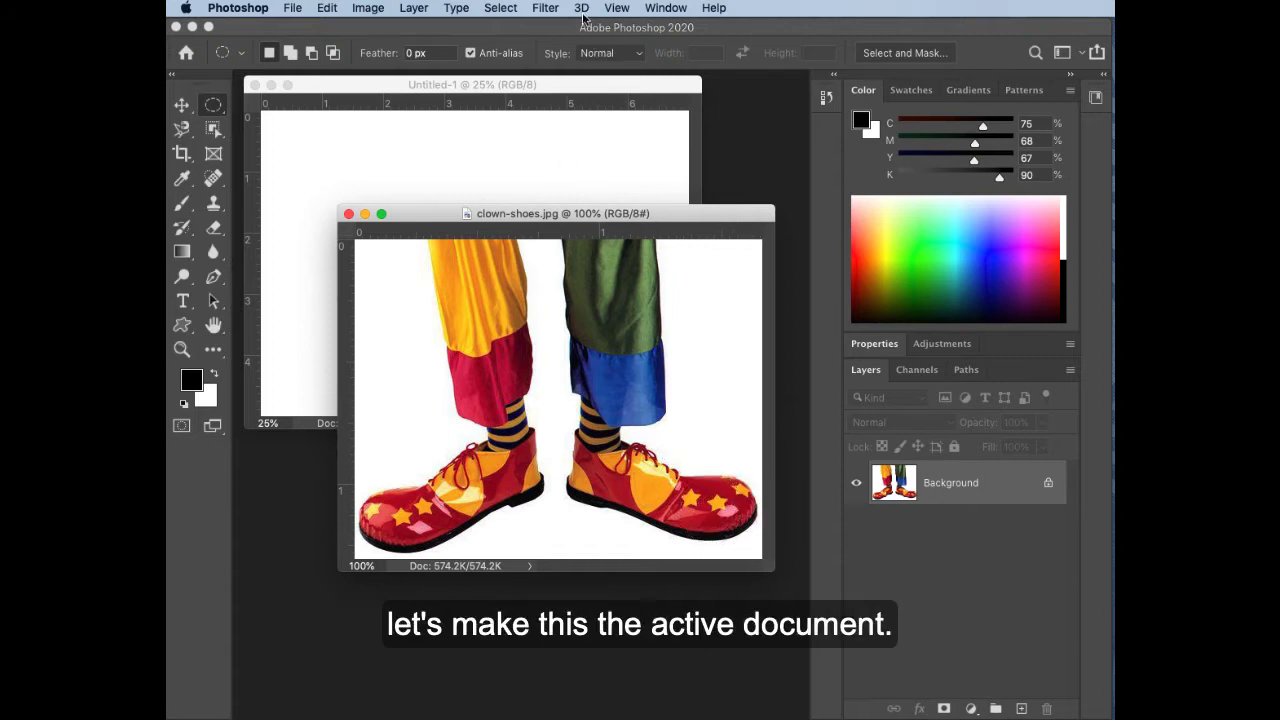
Bring peach.jpg to the front and draw elliptical selections around the peach, ending with a small circle near its middle
{"action": "left_click", "coordinate": [665, 7]}
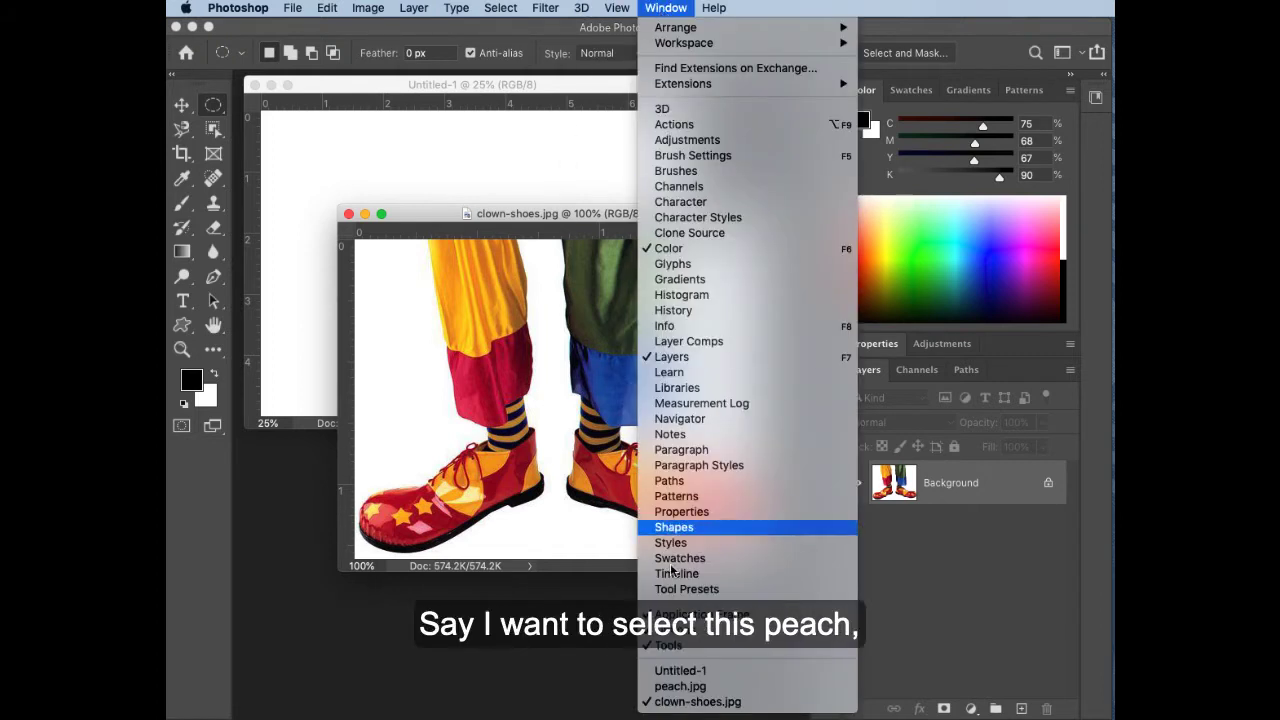
{"action": "left_click", "coordinate": [660, 688]}
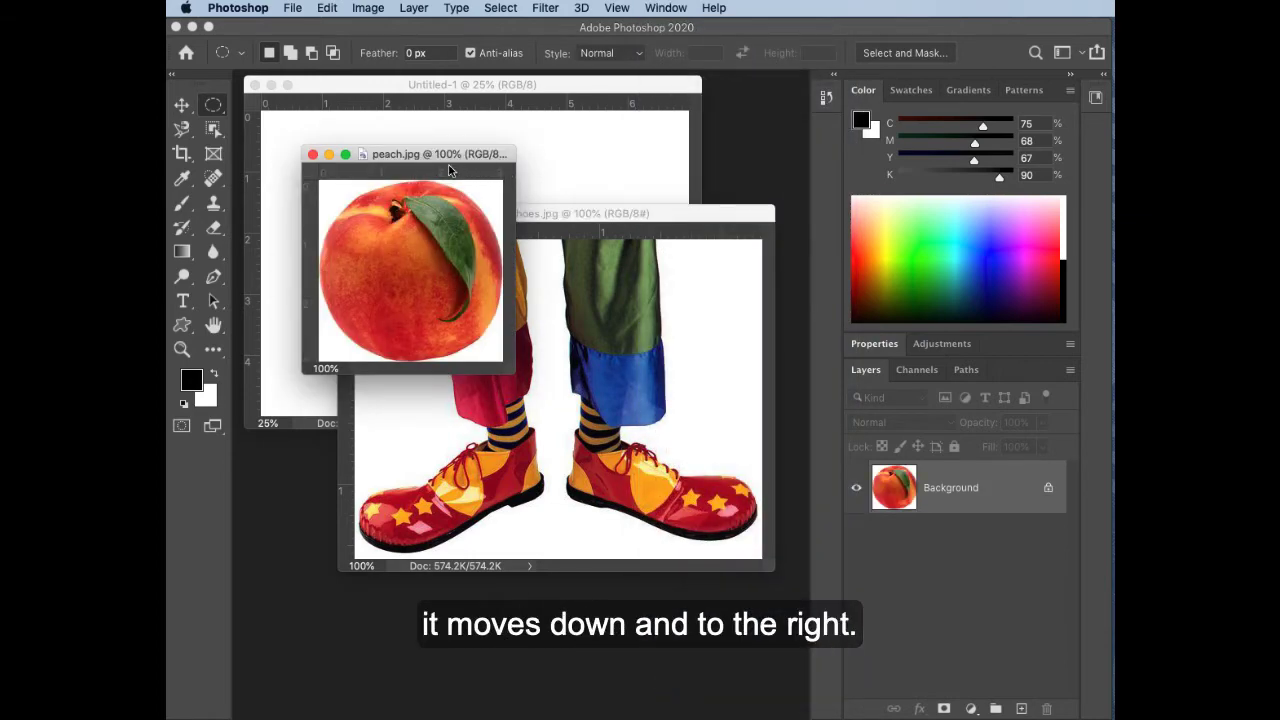
{"action": "left_click_drag", "start_coordinate": [348, 200], "coordinate": [494, 350]}
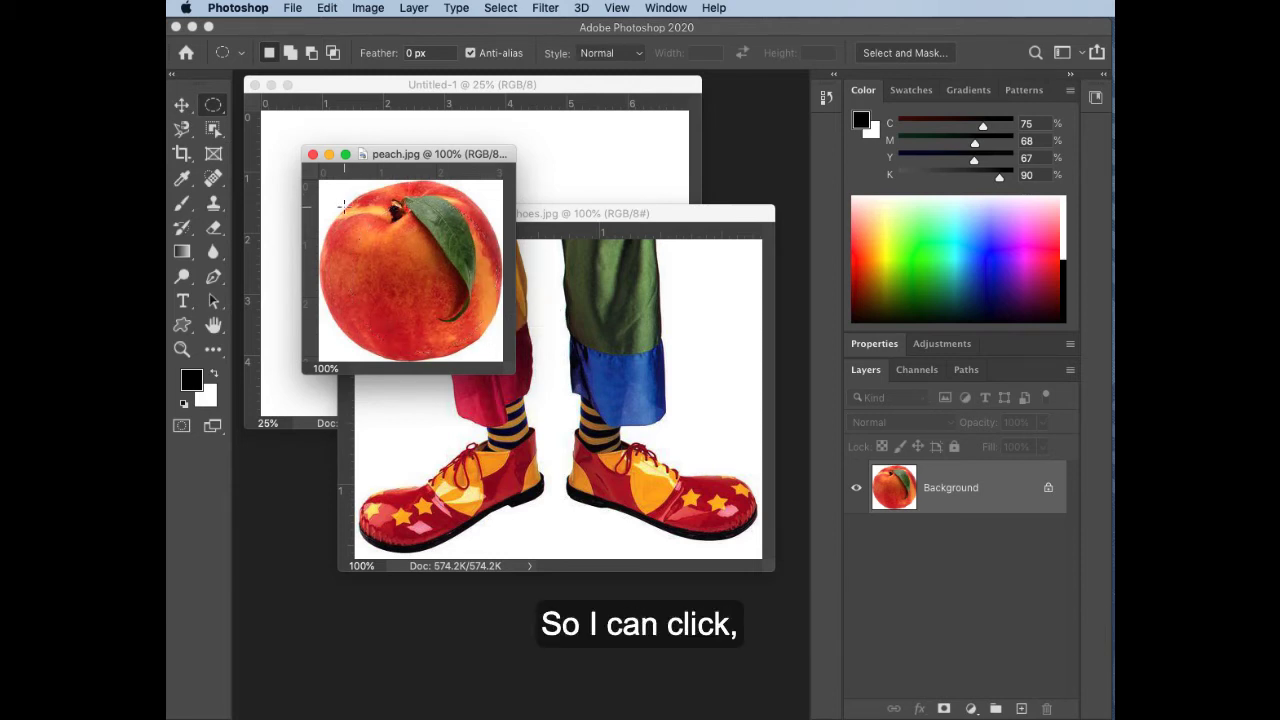
{"action": "left_click_drag", "start_coordinate": [343, 205], "coordinate": [540, 349]}
{"action": "left_click", "coordinate": [416, 266]}
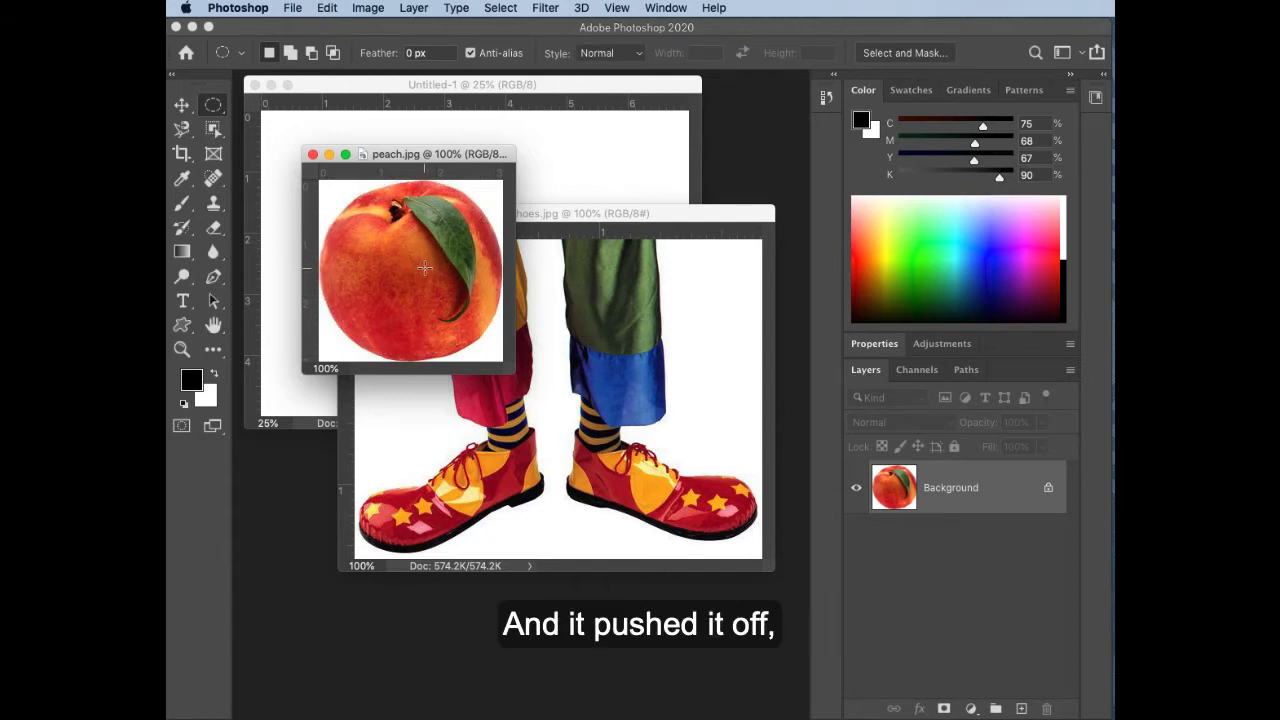
{"action": "left_click_drag", "start_coordinate": [400, 264], "coordinate": [452, 318]}
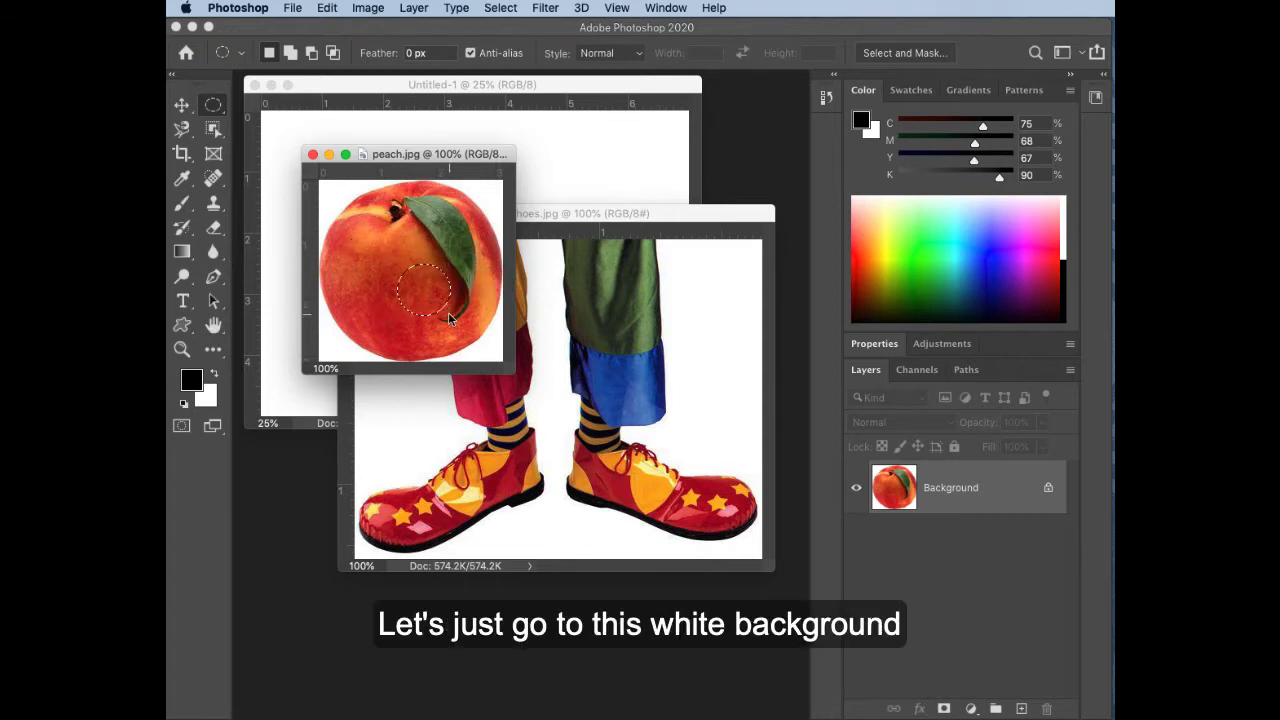
Draw circular selections on the blank Untitled-1 canvas, repositioning and resizing from the center, up to about 3 in wide, and deselect
{"action": "left_click", "coordinate": [436, 135]}
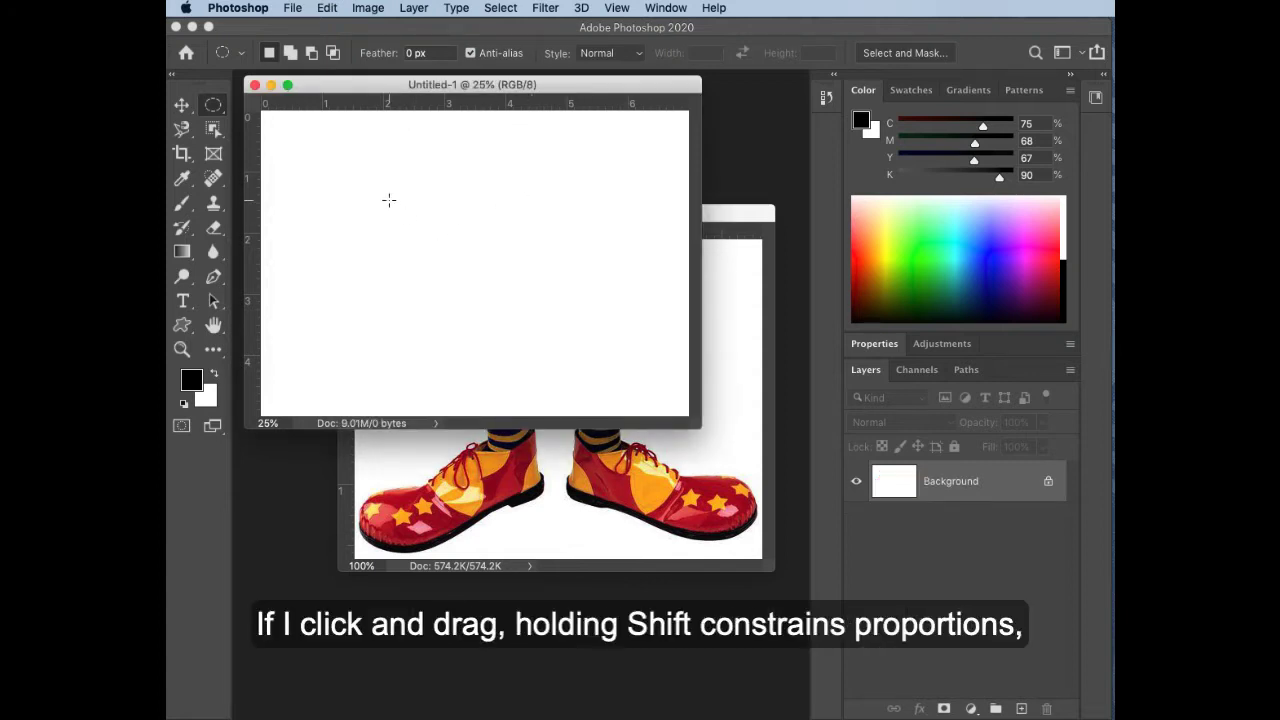
{"action": "left_click_drag", "start_coordinate": [389, 197], "coordinate": [518, 318]}
{"action": "key", "text": "space"}
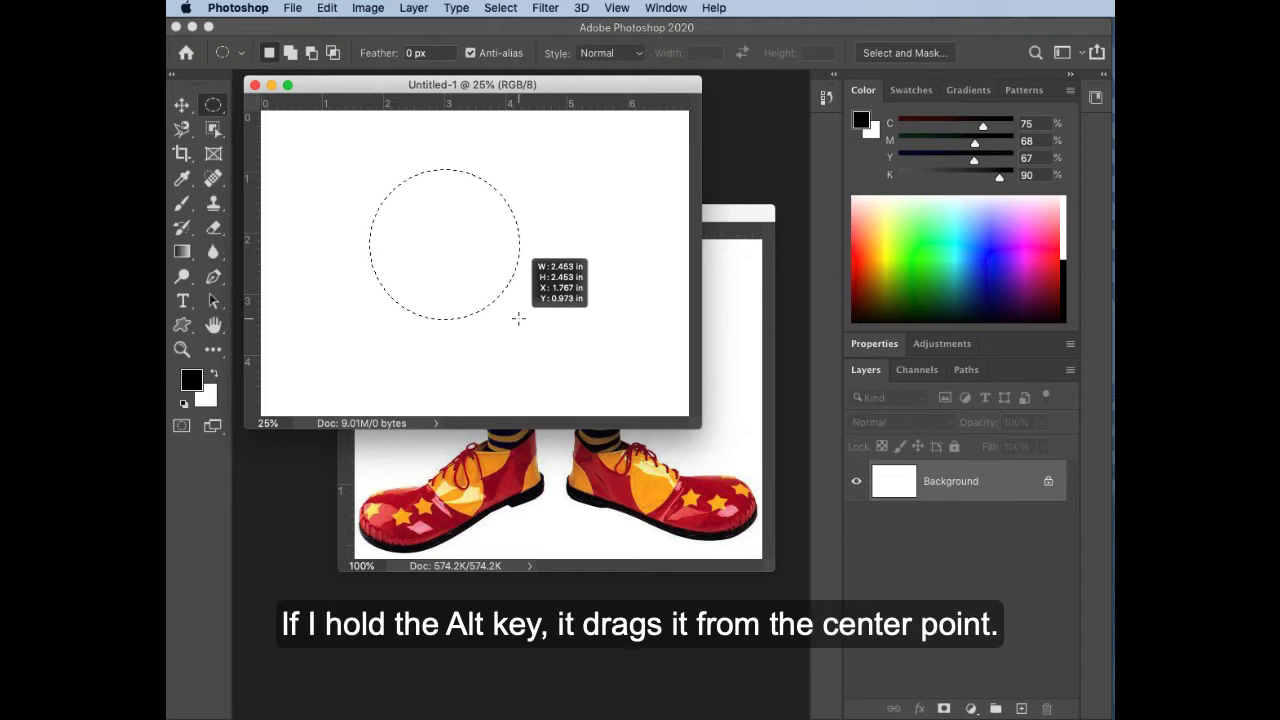
{"action": "key", "text": "alt"}
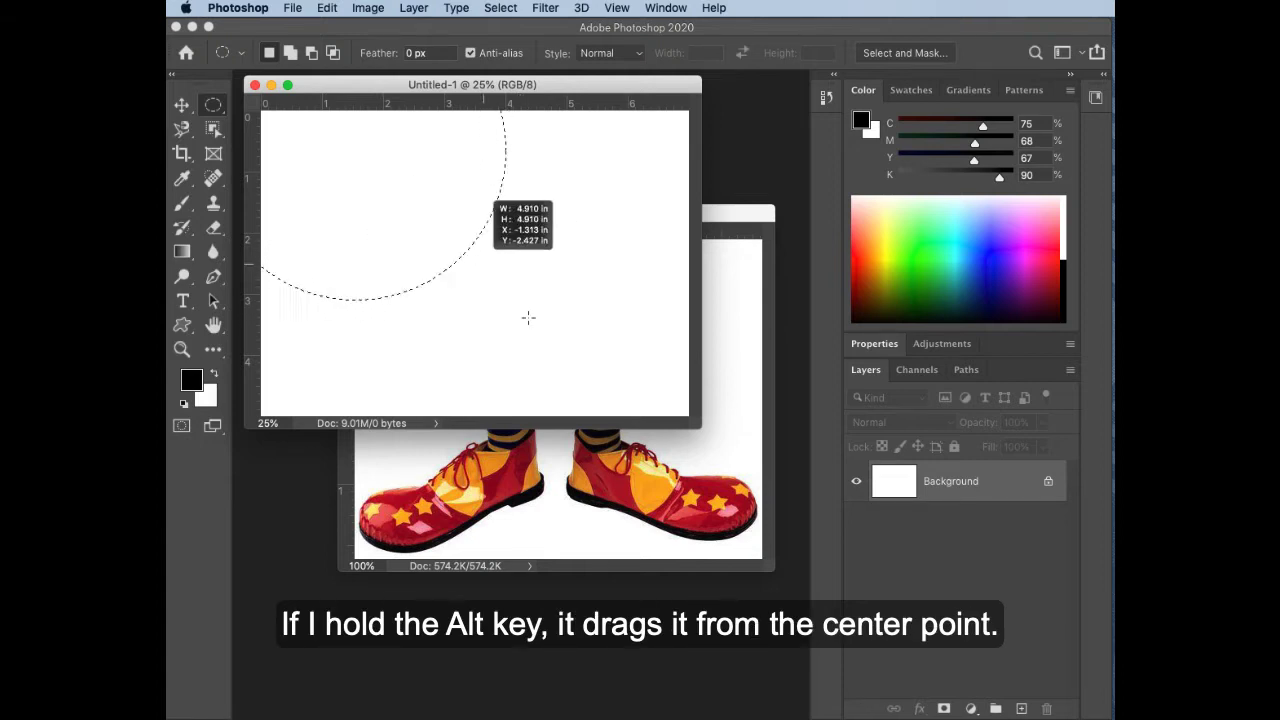
{"action": "mouse_move", "coordinate": [528, 317]}
{"action": "left_mouse_down"}
{"action": "mouse_move", "coordinate": [651, 380]}
{"action": "mouse_move", "coordinate": [646, 393]}
{"action": "mouse_move", "coordinate": [615, 384]}
{"action": "mouse_move", "coordinate": [630, 399]}
{"action": "mouse_move", "coordinate": [563, 354]}
{"action": "mouse_move", "coordinate": [526, 286]}
{"action": "mouse_move", "coordinate": [606, 371]}
{"action": "mouse_move", "coordinate": [561, 337]}
{"action": "mouse_move", "coordinate": [537, 294]}
{"action": "mouse_move", "coordinate": [571, 340]}
{"action": "mouse_move", "coordinate": [511, 262]}
{"action": "mouse_move", "coordinate": [580, 343]}
{"action": "left_mouse_up"}
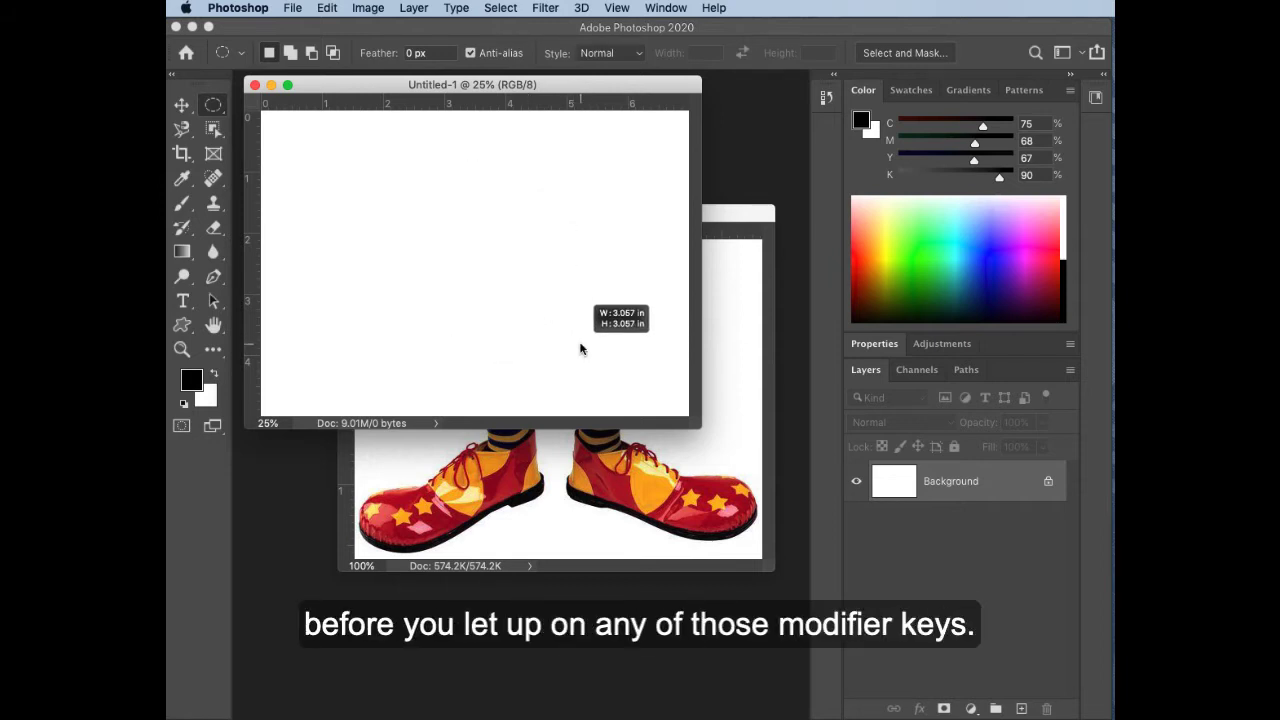
{"action": "left_click_drag", "start_coordinate": [580, 348], "coordinate": [580, 348]}
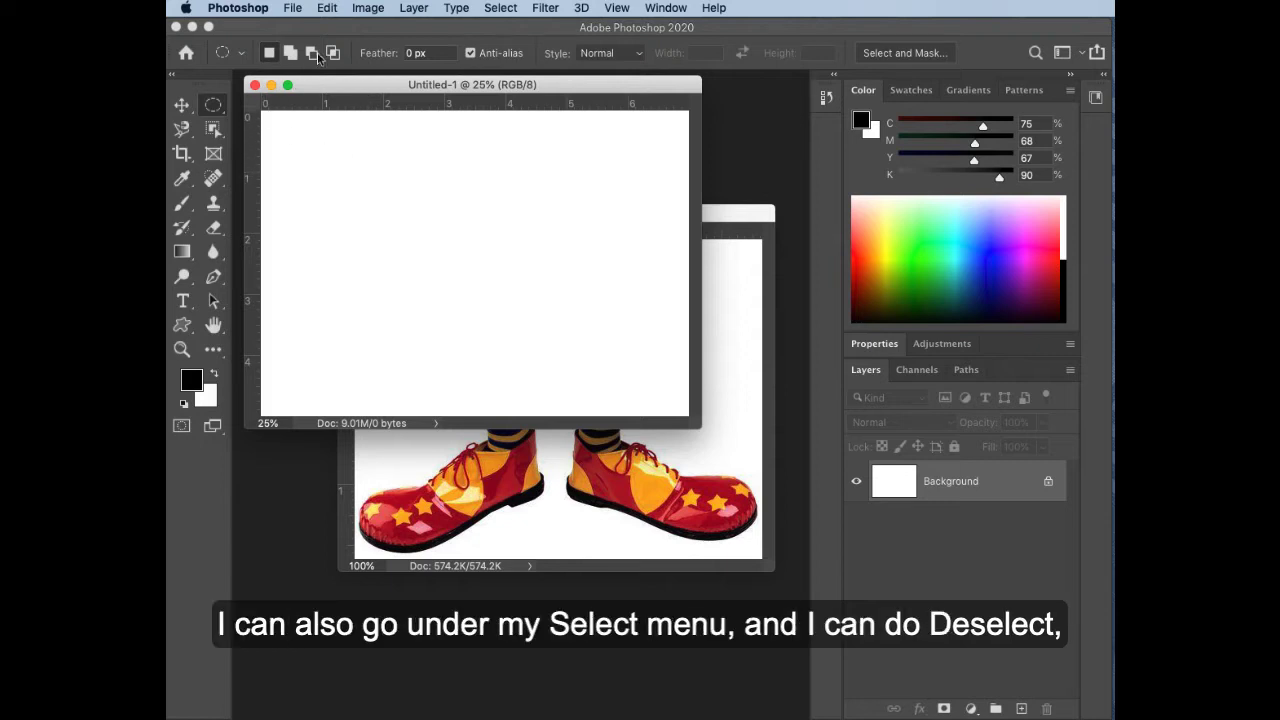
{"action": "left_click", "coordinate": [502, 9]}
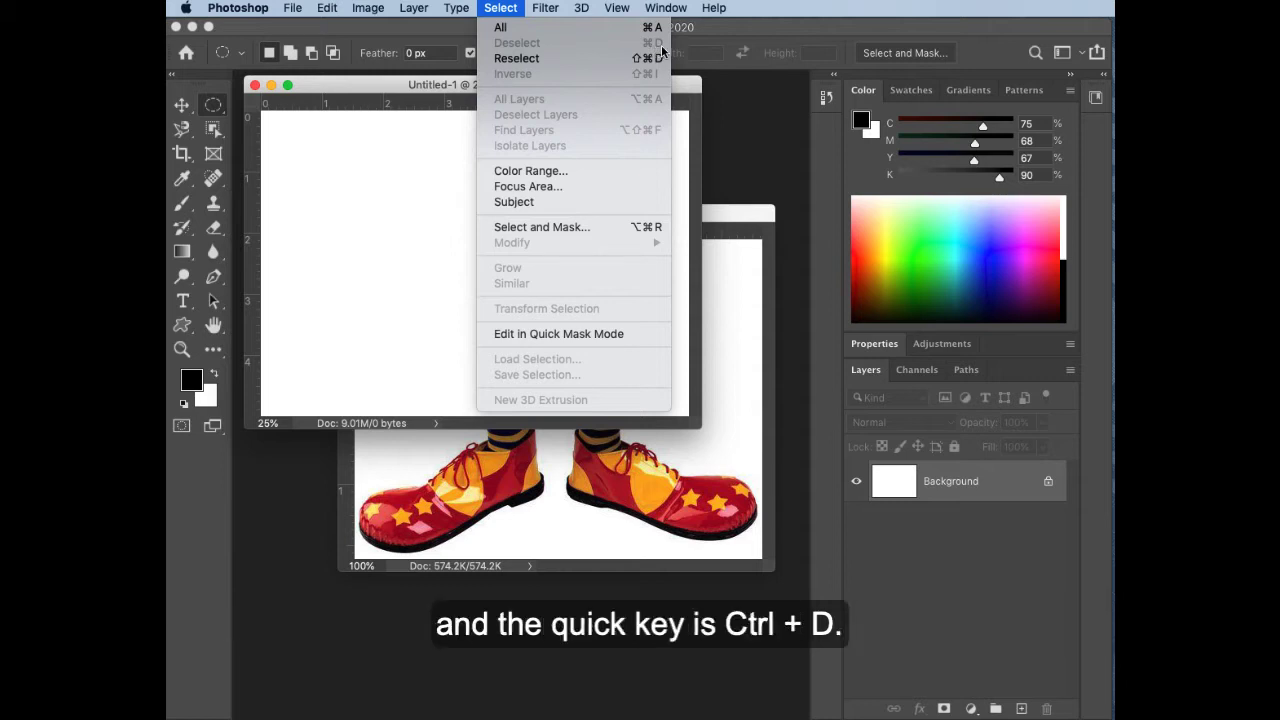
{"action": "left_click", "coordinate": [388, 156]}
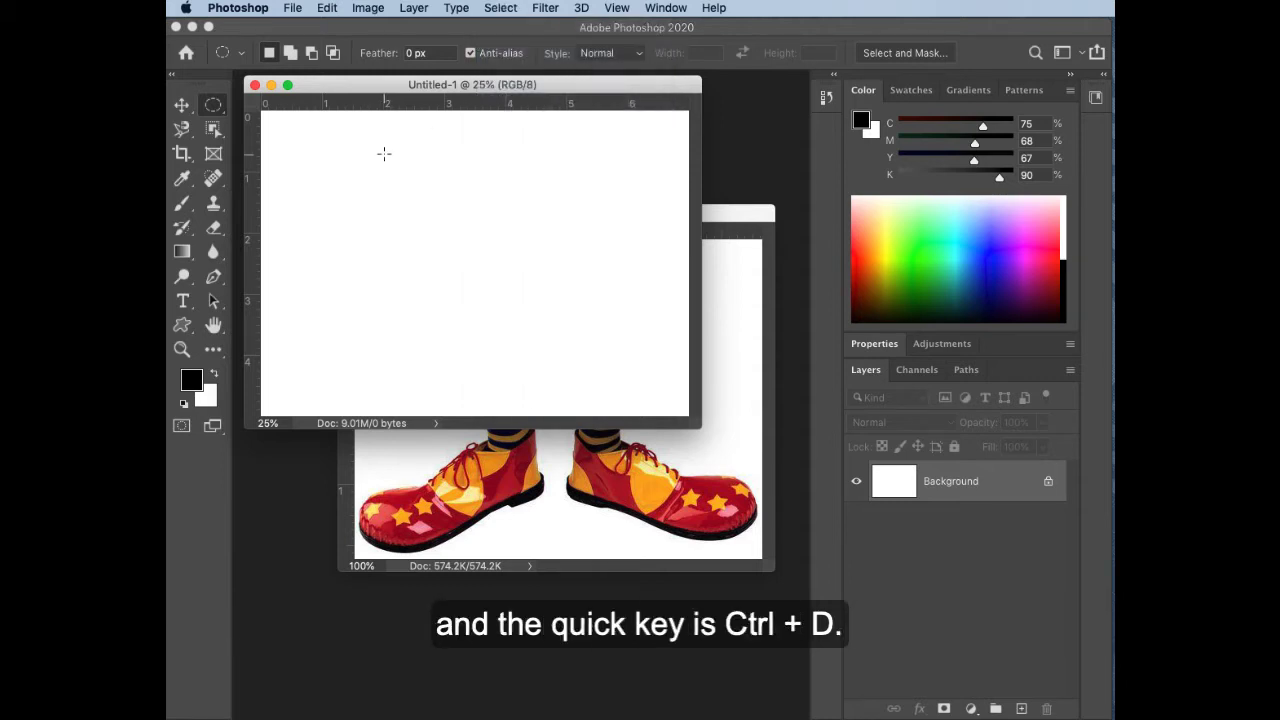
Select a single row of pixels across the upper canvas, then replace it with a single-column selection about 1.1 in from the left edge
{"action": "left_click_drag", "start_coordinate": [222, 117], "coordinate": [257, 136]}
{"action": "left_click", "coordinate": [329, 192]}
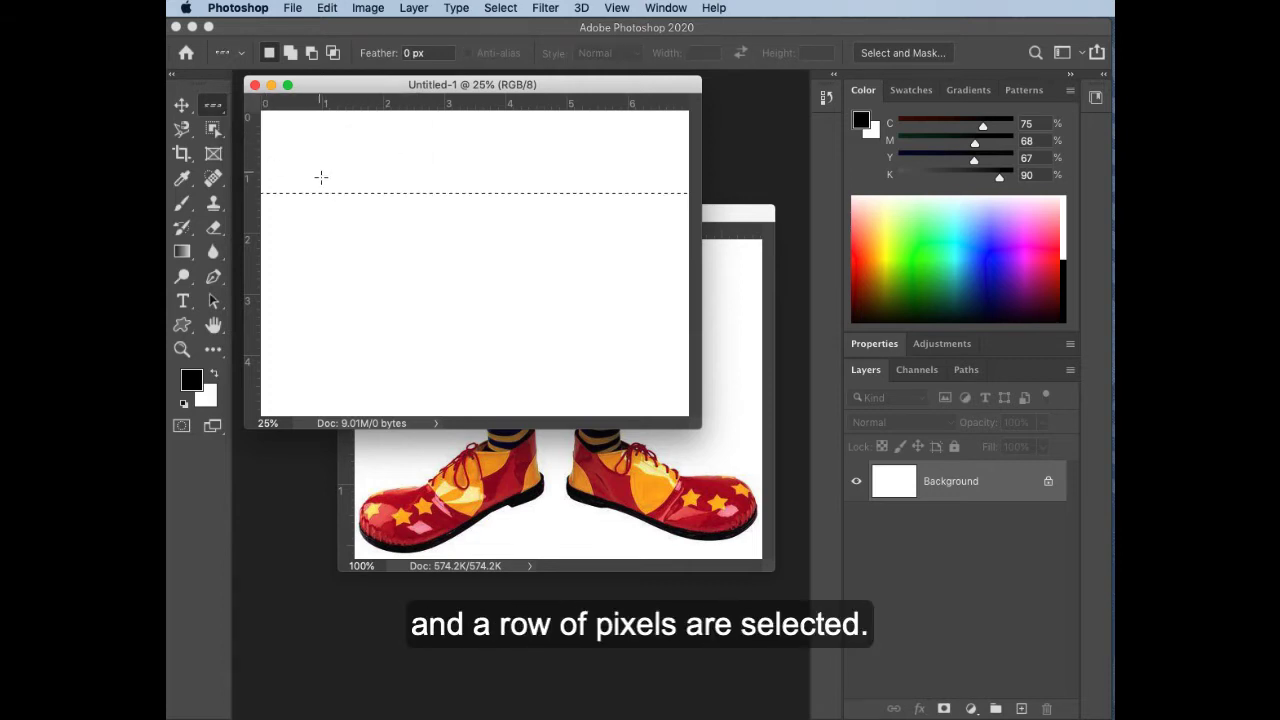
{"action": "left_click_drag", "start_coordinate": [218, 106], "coordinate": [250, 157]}
{"action": "left_click", "coordinate": [330, 173]}
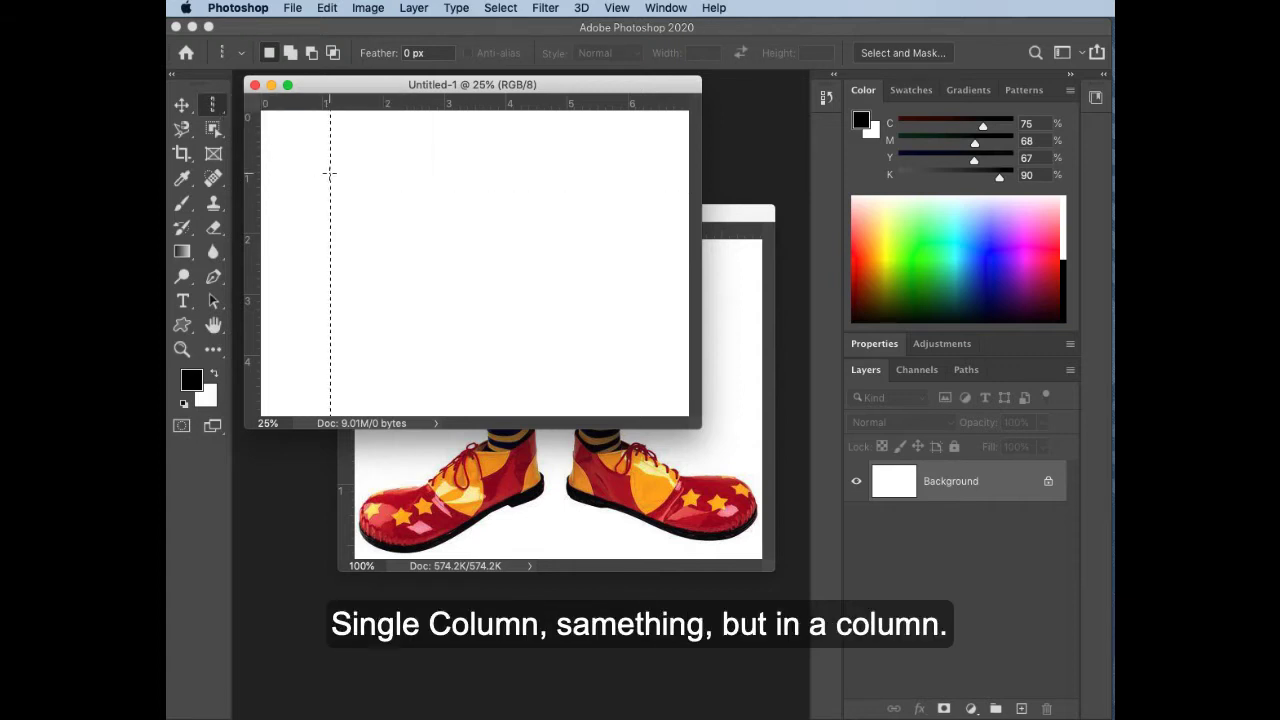
Examine the pixel width of the single-column selection at 1200% magnification
{"action": "left_click", "coordinate": [338, 235]}
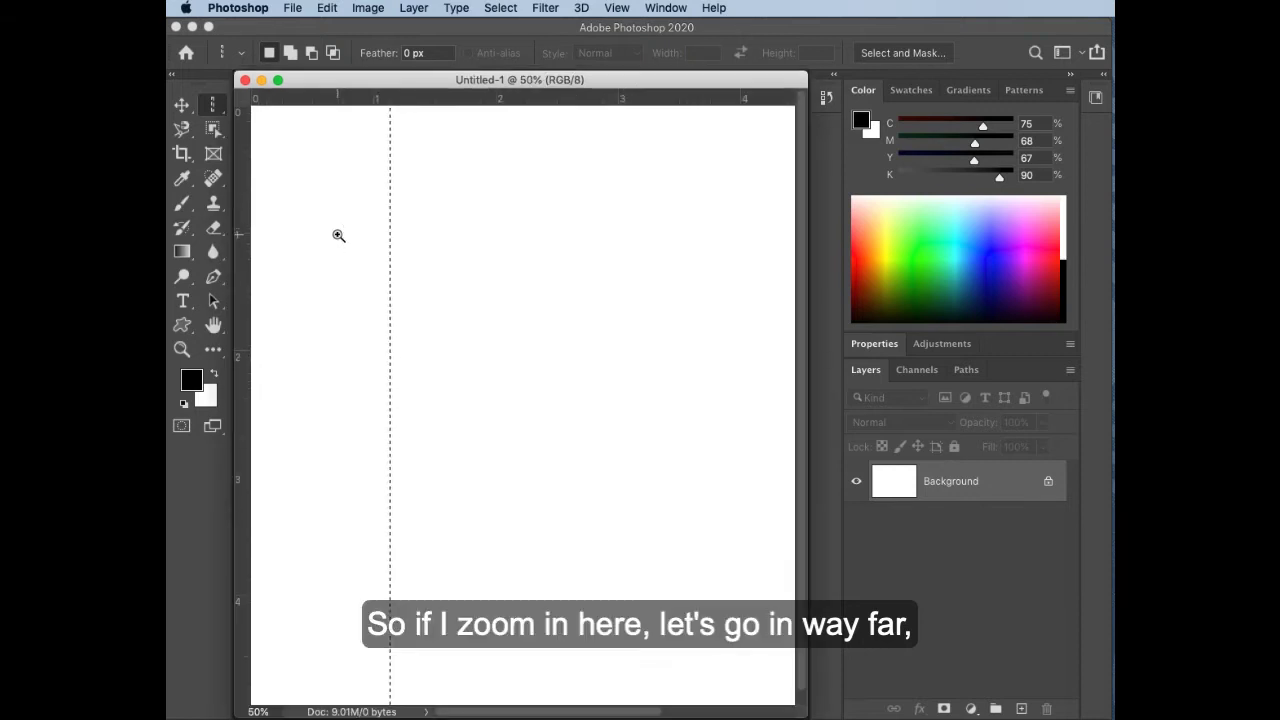
{"action": "left_click", "coordinate": [386, 246]}
{"action": "left_click", "coordinate": [577, 266]}
{"action": "left_click", "coordinate": [584, 269]}
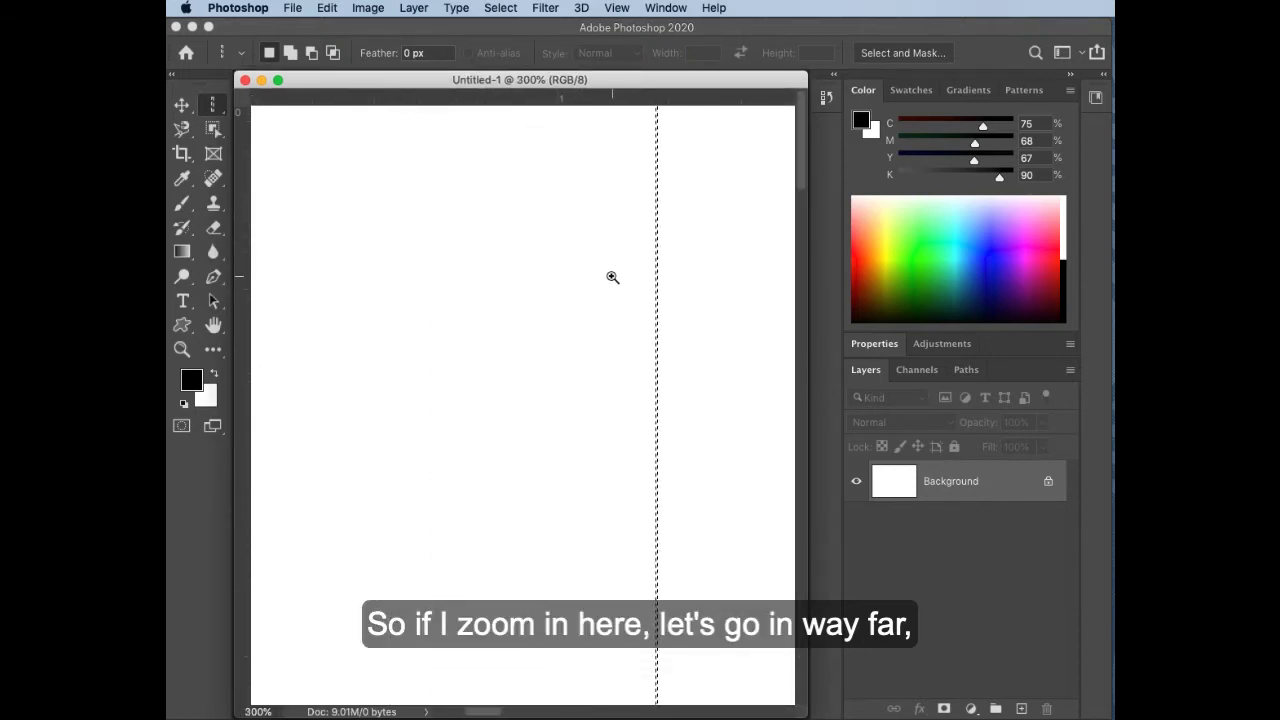
{"action": "left_click", "coordinate": [611, 277]}
{"action": "left_click", "coordinate": [611, 277]}
{"action": "left_click", "coordinate": [580, 283]}
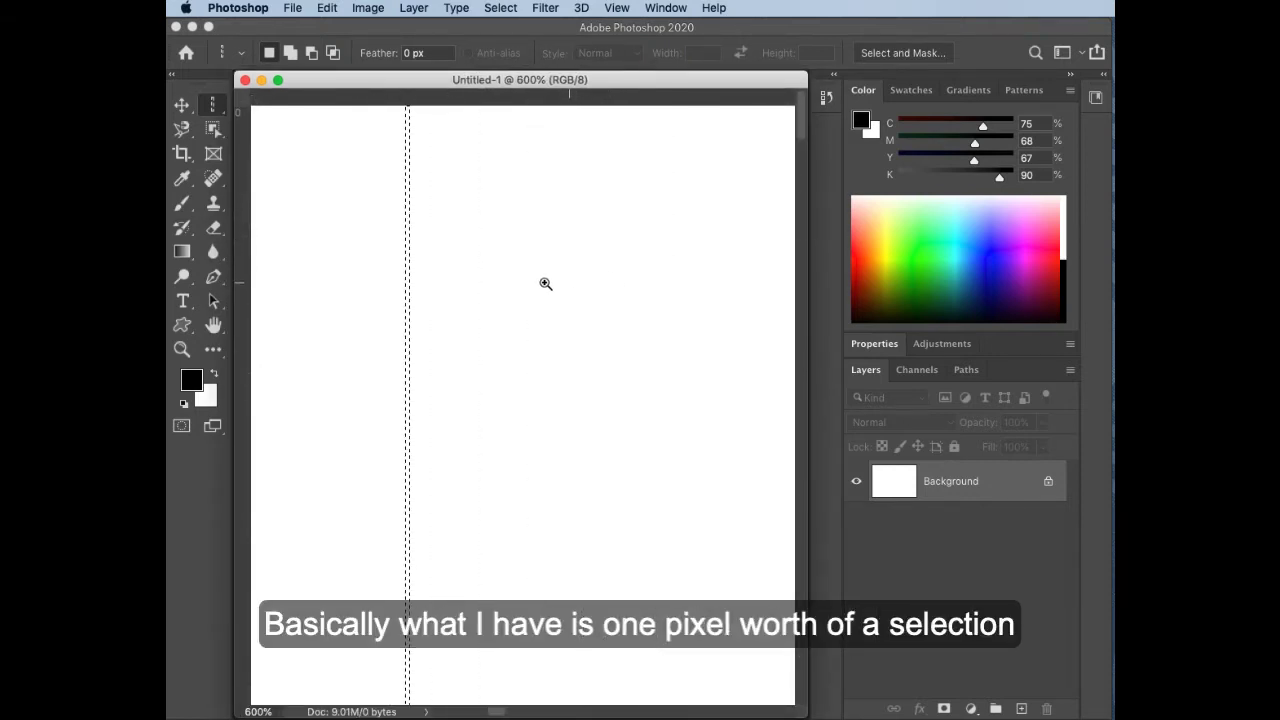
{"action": "left_click", "coordinate": [475, 283]}
{"action": "left_click", "coordinate": [447, 277]}
{"action": "left_click", "coordinate": [556, 281]}
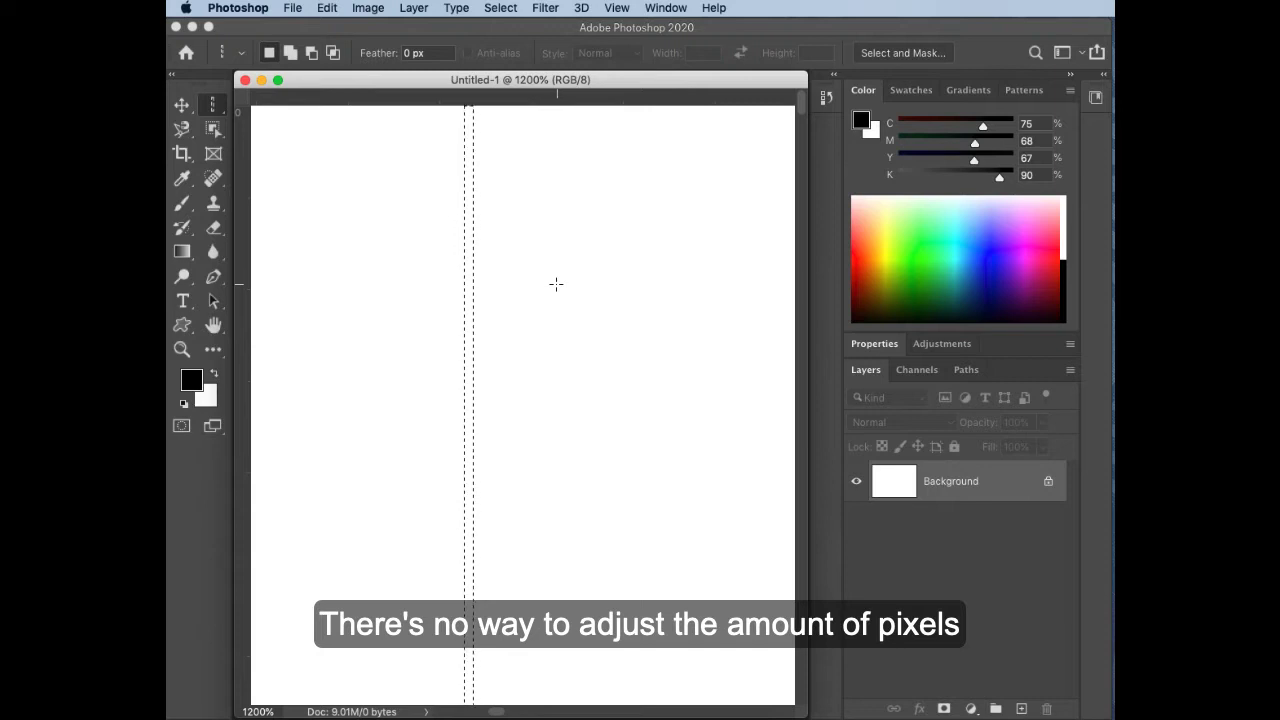
Draw freehand Lasso selections on the blank canvas, a tiny one at 3200% and one about 4.4 in wide with the canvas fitted, and deselect
{"action": "right_click", "coordinate": [222, 114]}
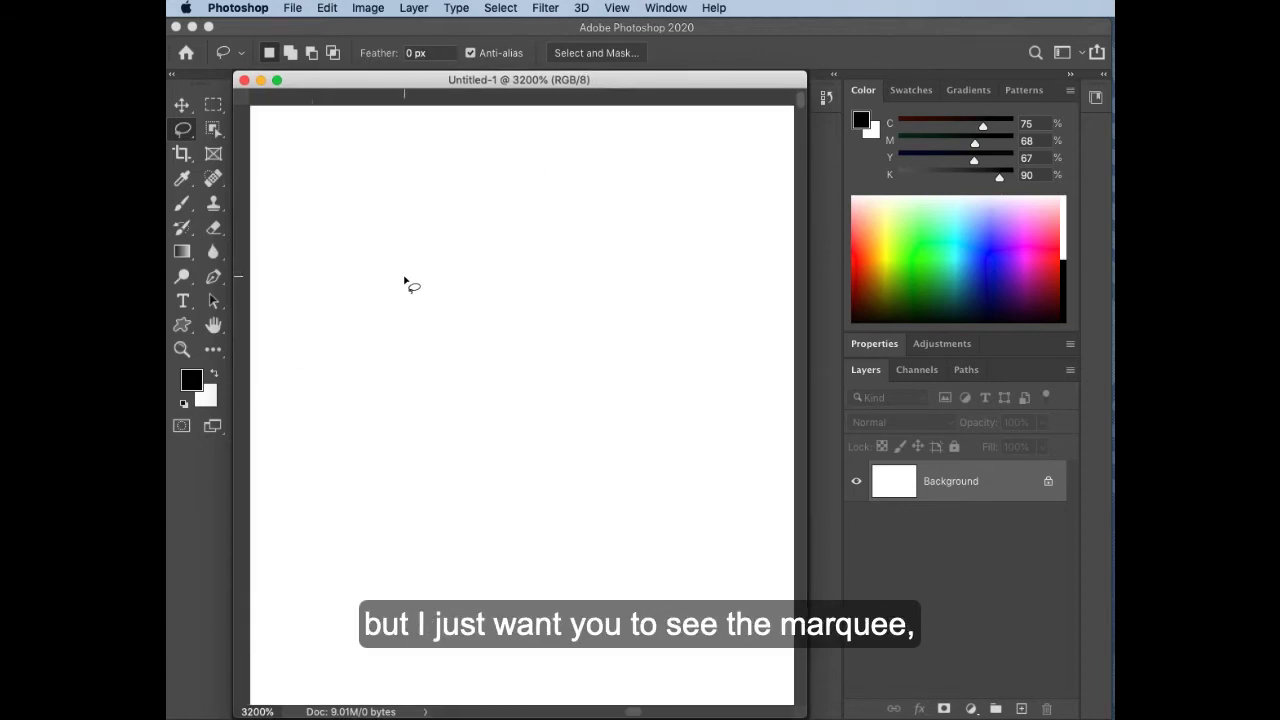
{"action": "mouse_move", "coordinate": [607, 404]}
{"action": "left_mouse_down"}
{"action": "mouse_move", "coordinate": [538, 490]}
{"action": "mouse_move", "coordinate": [429, 488]}
{"action": "mouse_move", "coordinate": [389, 446]}
{"action": "mouse_move", "coordinate": [360, 370]}
{"action": "left_mouse_up"}
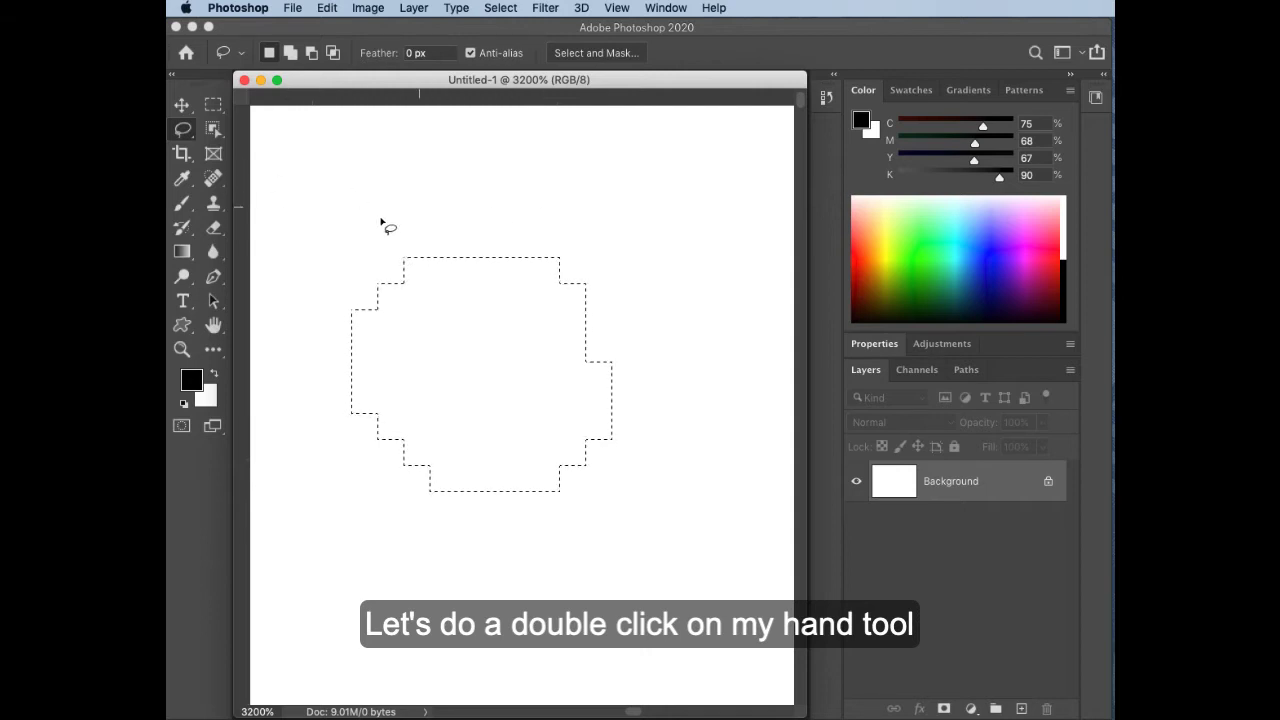
{"action": "double_click", "coordinate": [213, 325]}
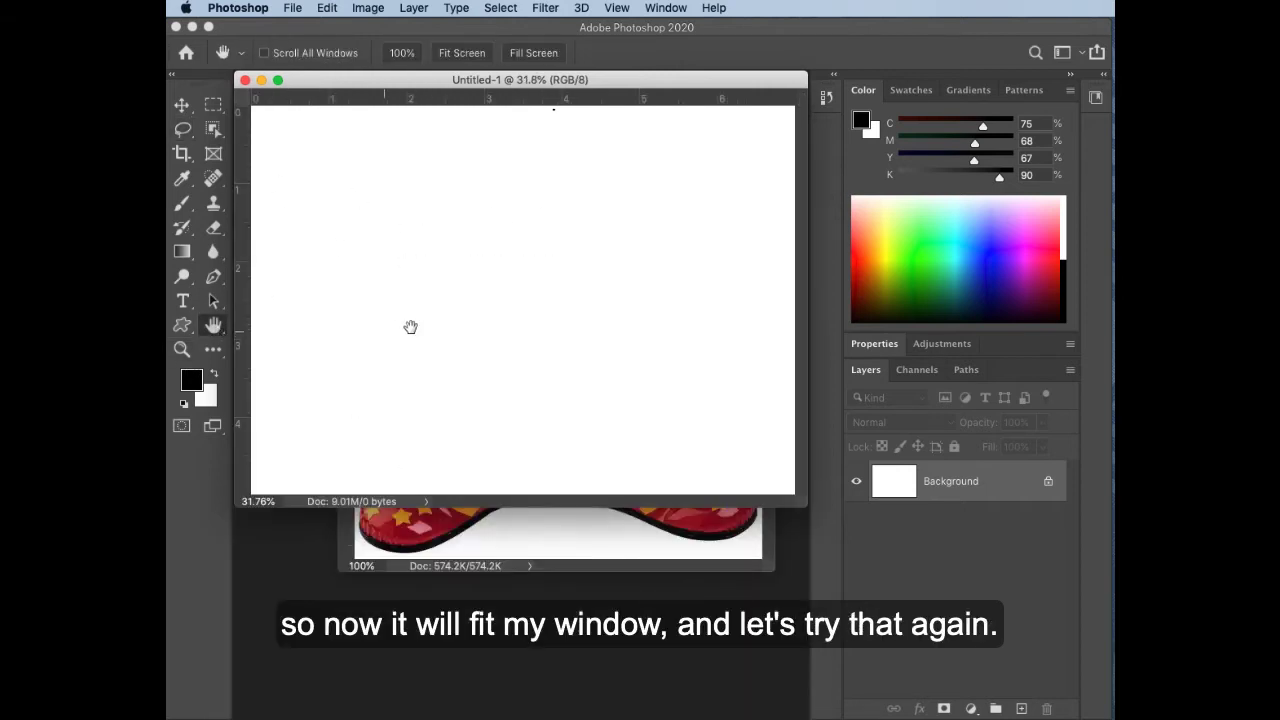
{"action": "left_click", "coordinate": [182, 128]}
{"action": "mouse_move", "coordinate": [389, 318]}
{"action": "left_mouse_down"}
{"action": "mouse_move", "coordinate": [557, 192]}
{"action": "mouse_move", "coordinate": [719, 285]}
{"action": "mouse_move", "coordinate": [697, 373]}
{"action": "mouse_move", "coordinate": [601, 401]}
{"action": "mouse_move", "coordinate": [491, 415]}
{"action": "mouse_move", "coordinate": [461, 407]}
{"action": "mouse_move", "coordinate": [408, 356]}
{"action": "left_mouse_up"}
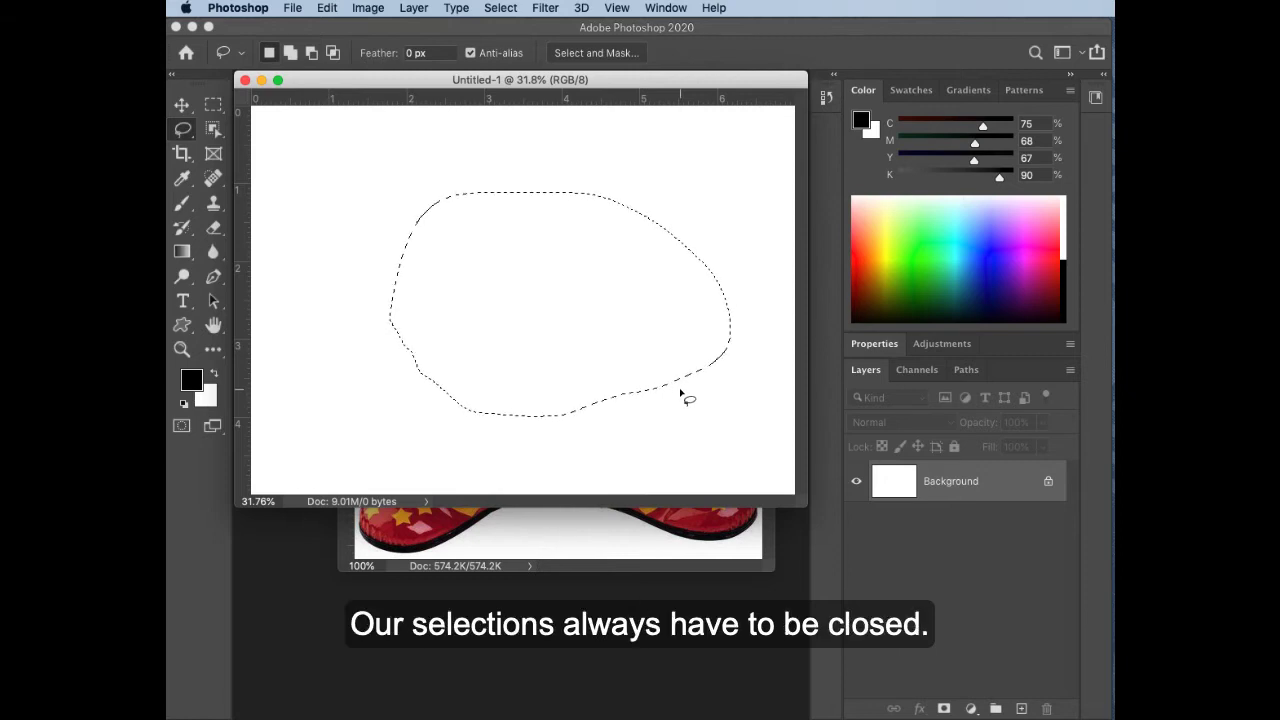
{"action": "left_click", "coordinate": [703, 177]}
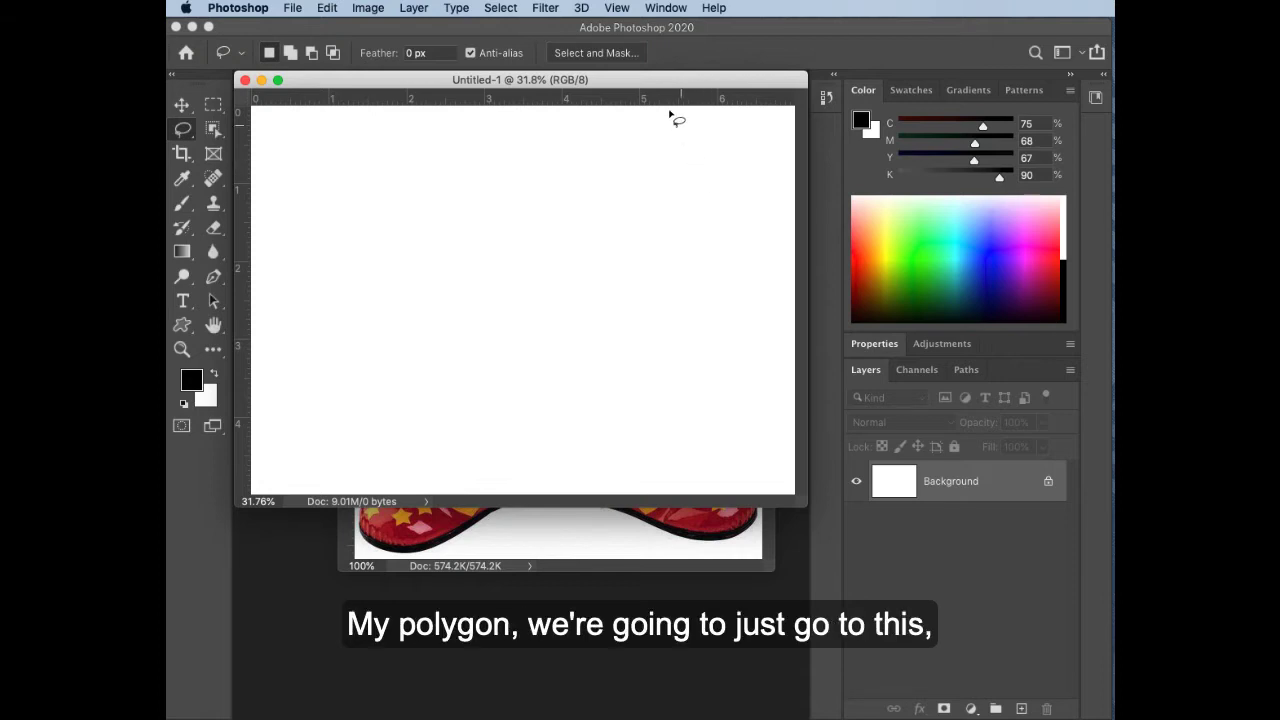
Minimize the blank Untitled-1 canvas and bring the clown-shoes.jpg image to the front
{"action": "left_click", "coordinate": [261, 81]}
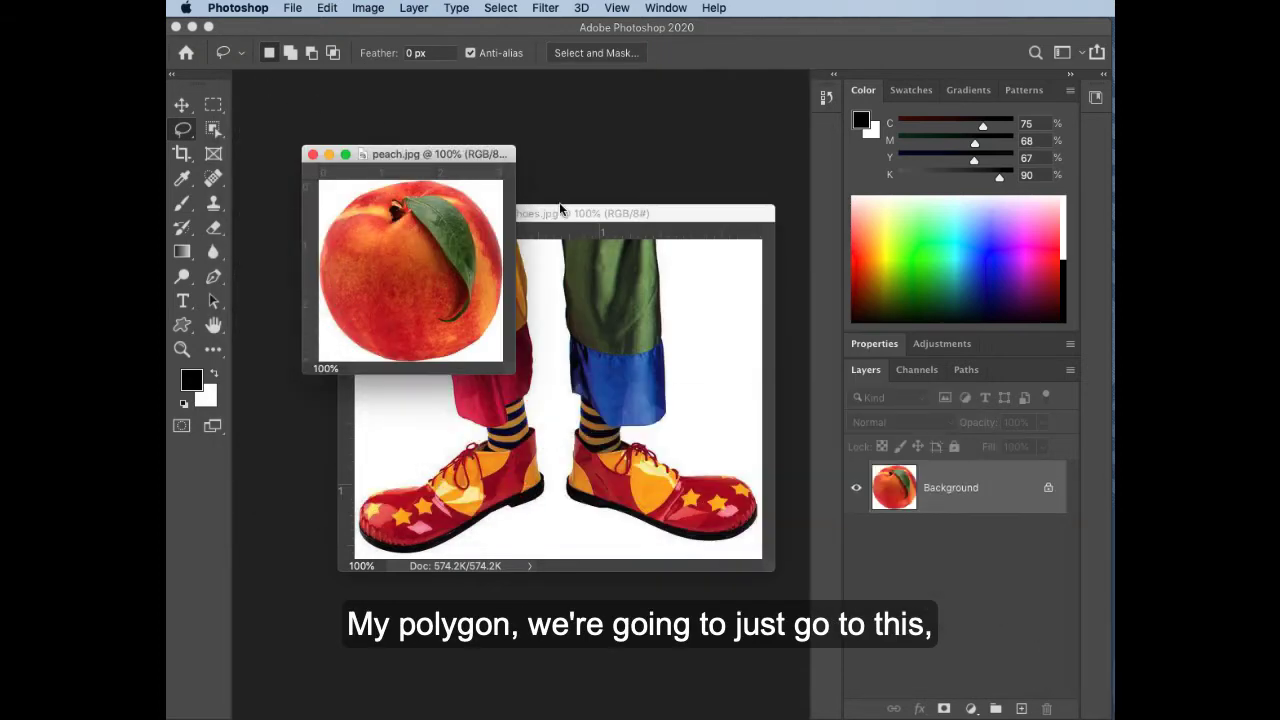
{"action": "mouse_move", "coordinate": [679, 221]}
{"action": "left_mouse_down"}
{"action": "mouse_move", "coordinate": [610, 175]}
{"action": "mouse_move", "coordinate": [629, 139]}
{"action": "left_mouse_up"}
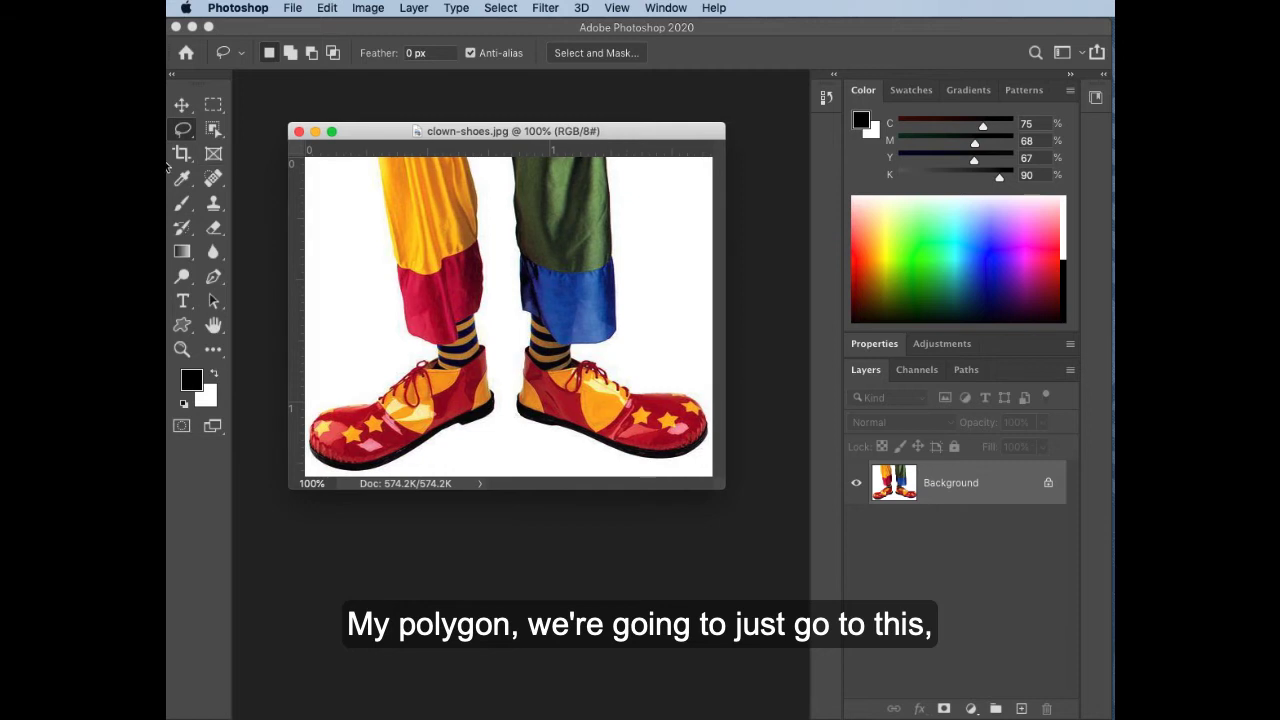
Outline the clown's legs and shoes with a closed, straight-edged Polygonal Lasso selection, then deselect it
{"action": "left_click", "coordinate": [187, 136]}
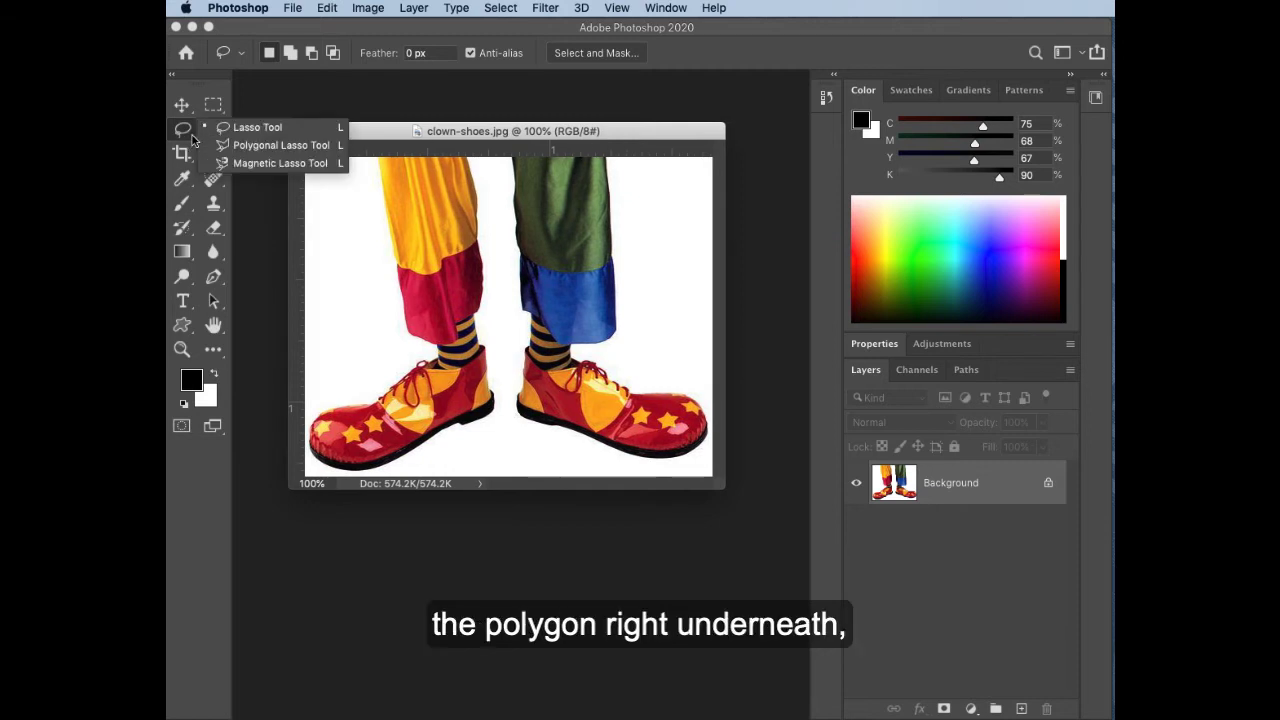
{"action": "left_click", "coordinate": [242, 147]}
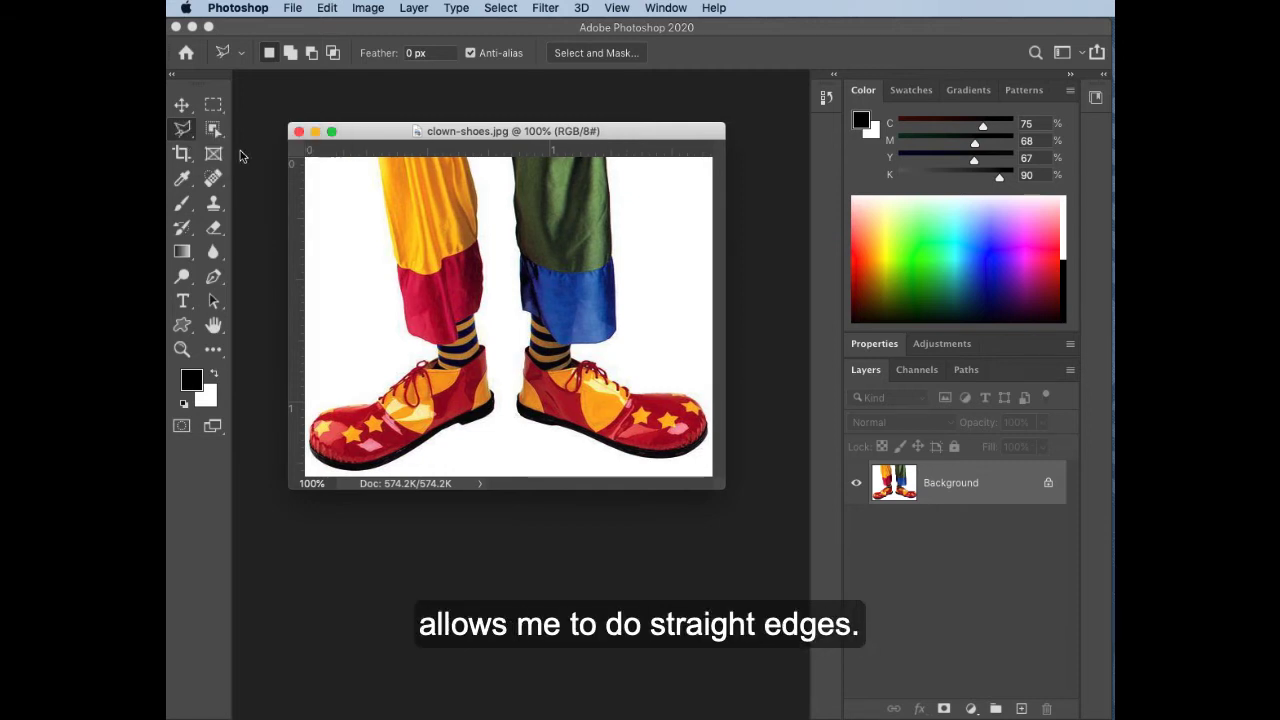
{"action": "left_click", "coordinate": [338, 208]}
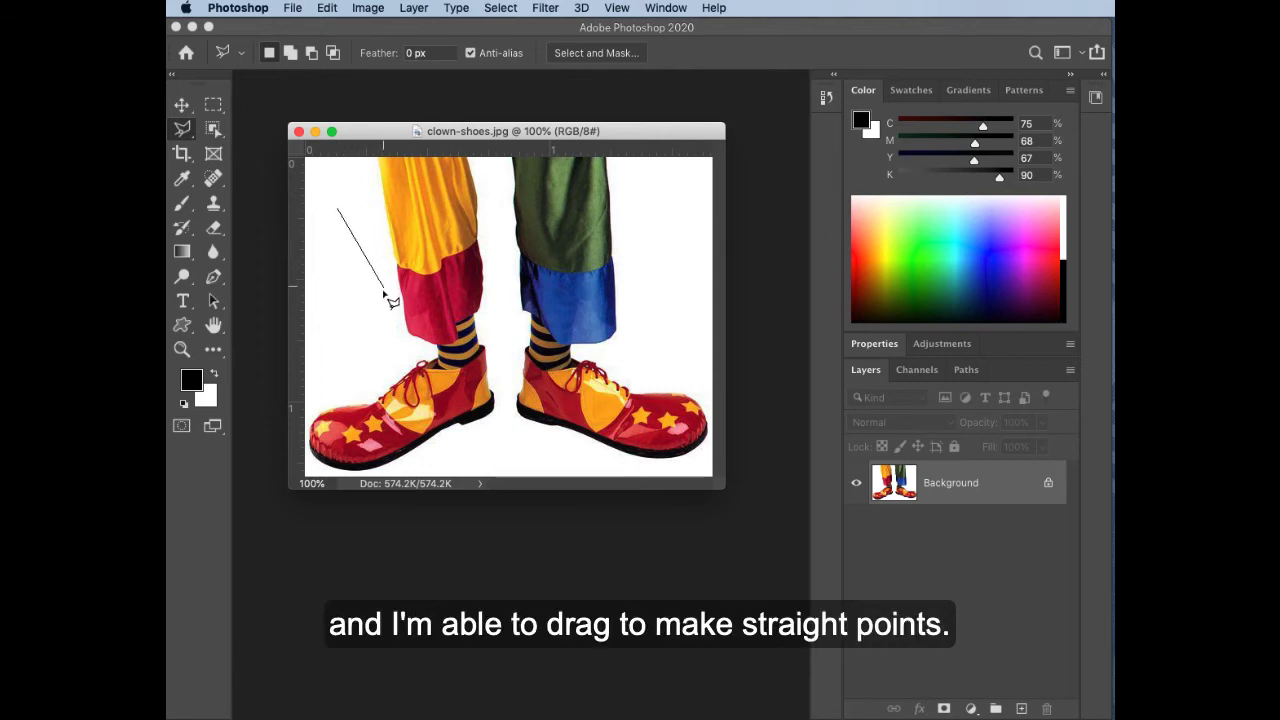
{"action": "left_click", "coordinate": [660, 227]}
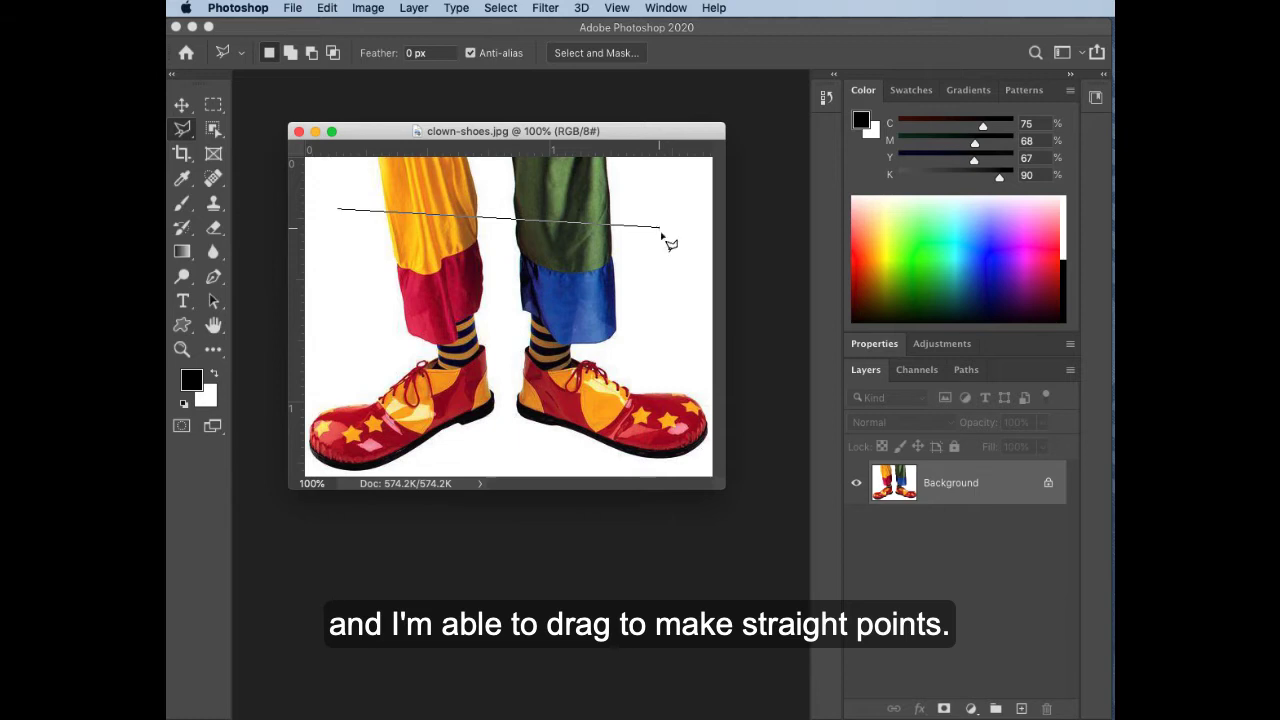
{"action": "left_click", "coordinate": [696, 452]}
{"action": "left_click", "coordinate": [497, 420]}
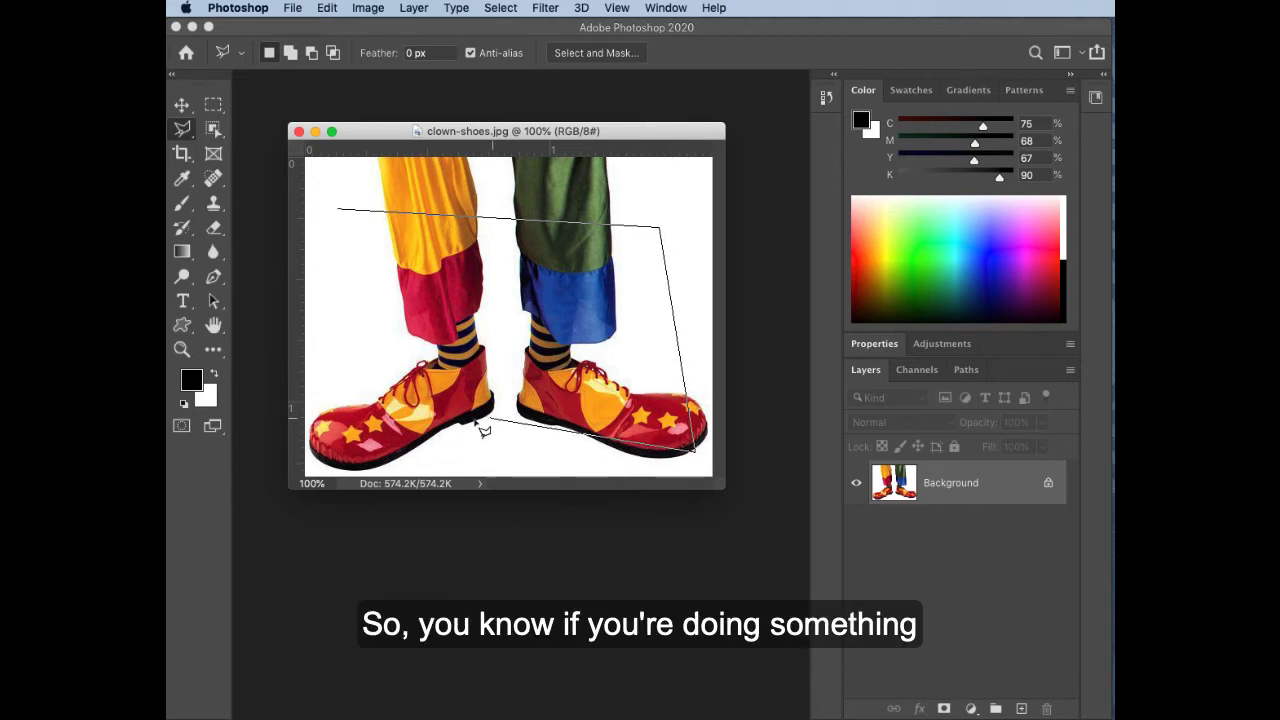
{"action": "left_click", "coordinate": [371, 469]}
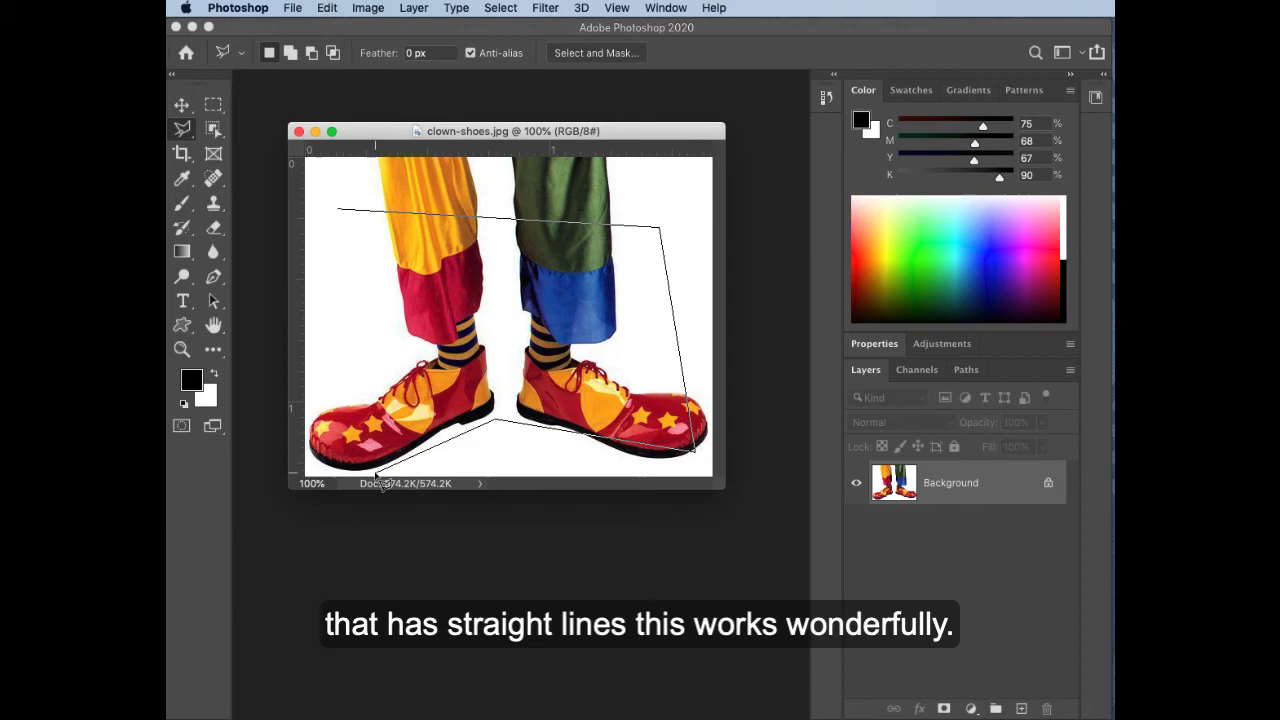
{"action": "left_click", "coordinate": [314, 369]}
{"action": "left_click", "coordinate": [409, 352]}
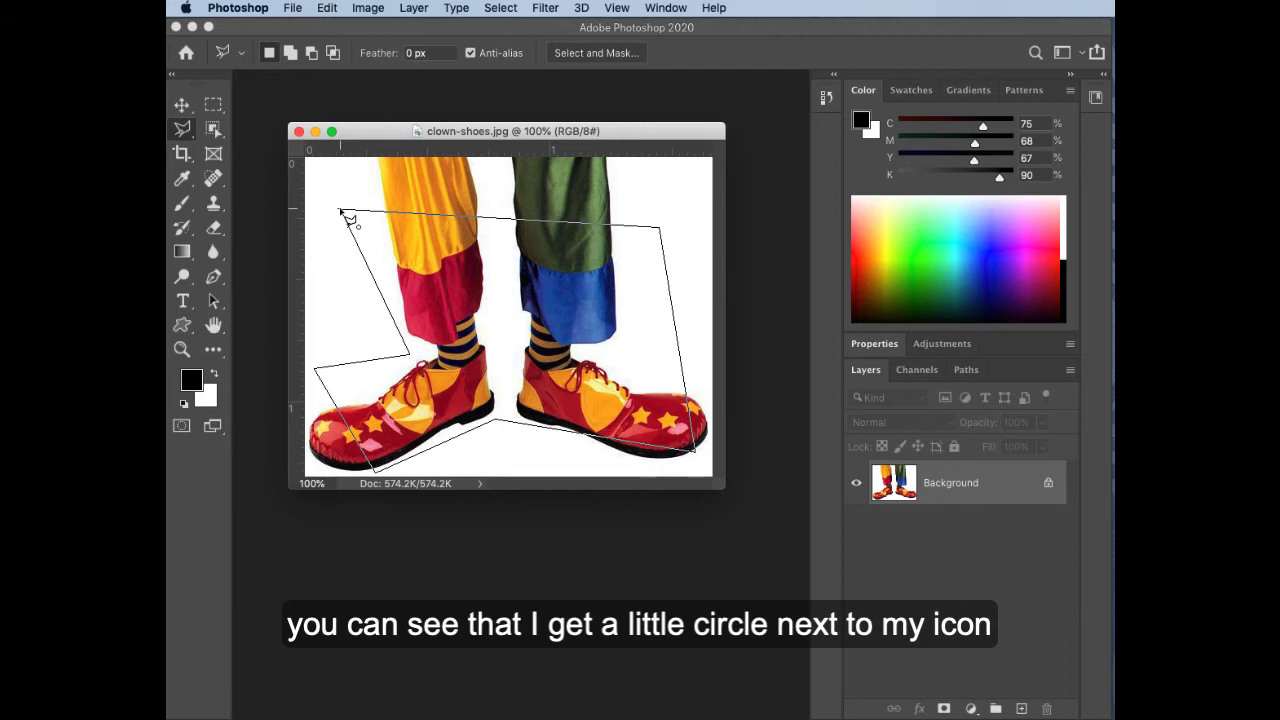
{"action": "left_click", "coordinate": [341, 212]}
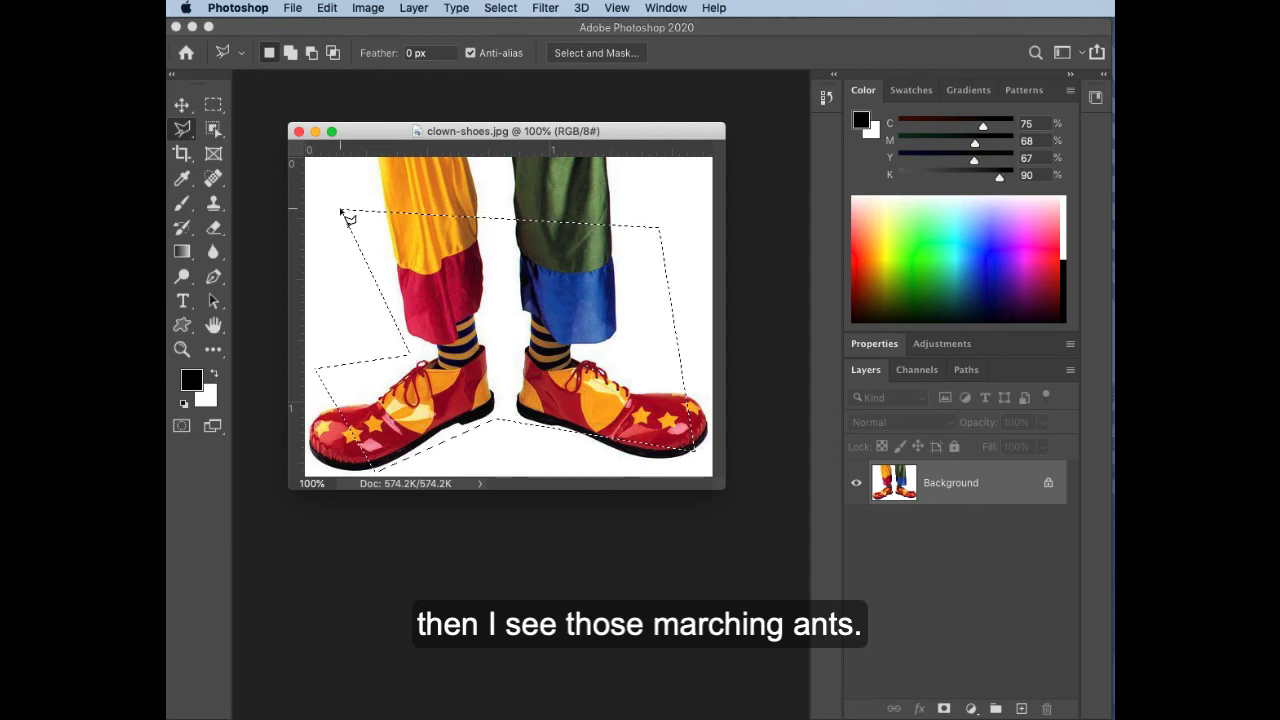
{"action": "key", "text": "ctrl+d"}
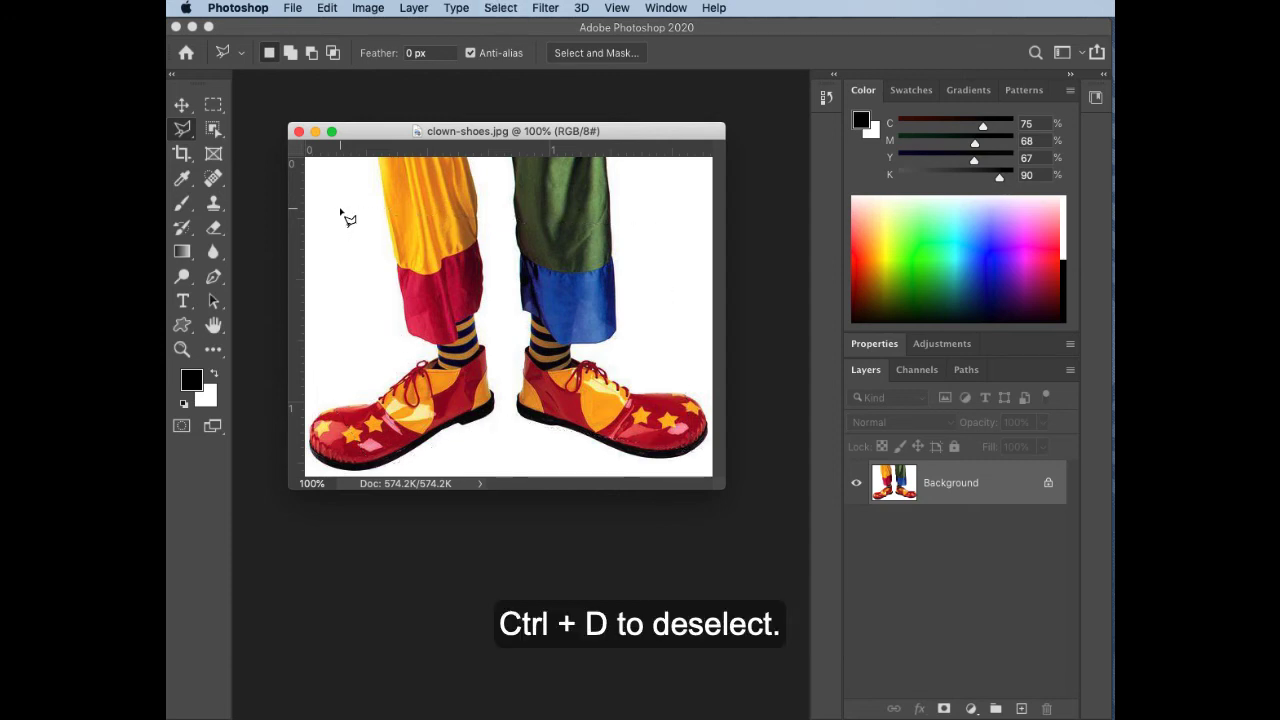
Switch to the Magnetic Lasso tool and set its edge detection width to 6 px
{"action": "left_click", "coordinate": [189, 135]}
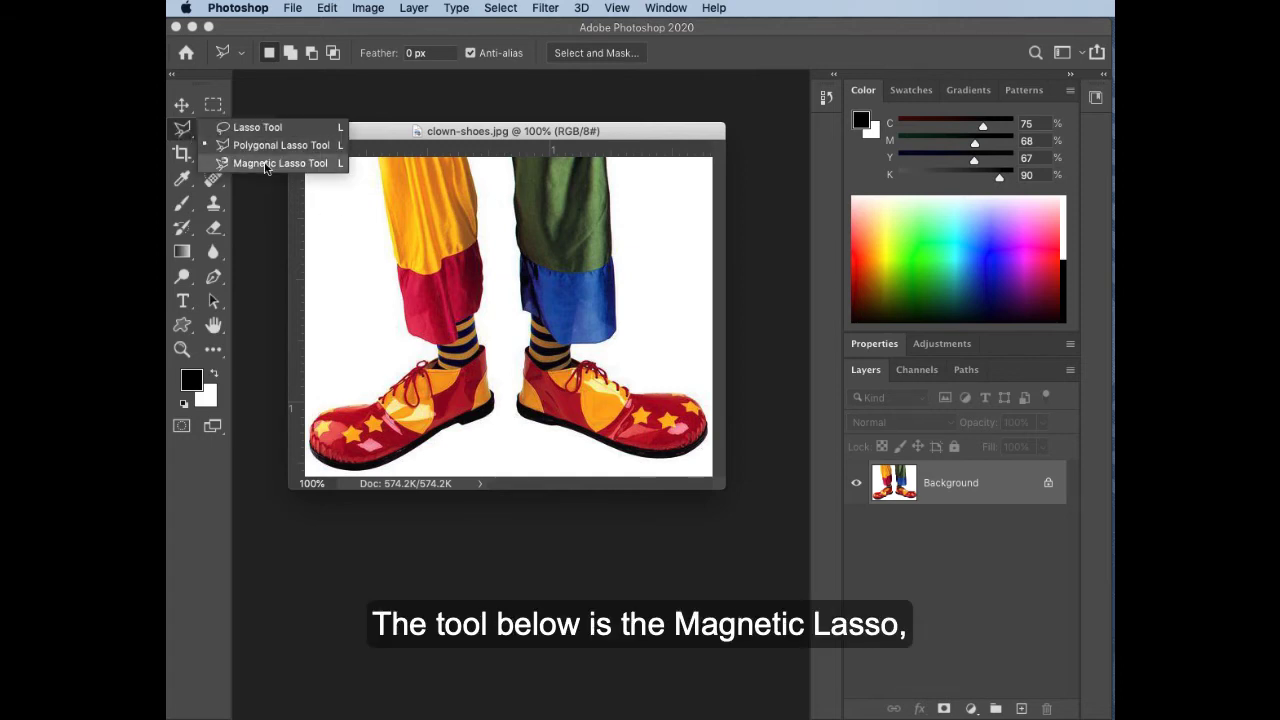
{"action": "left_click", "coordinate": [265, 163]}
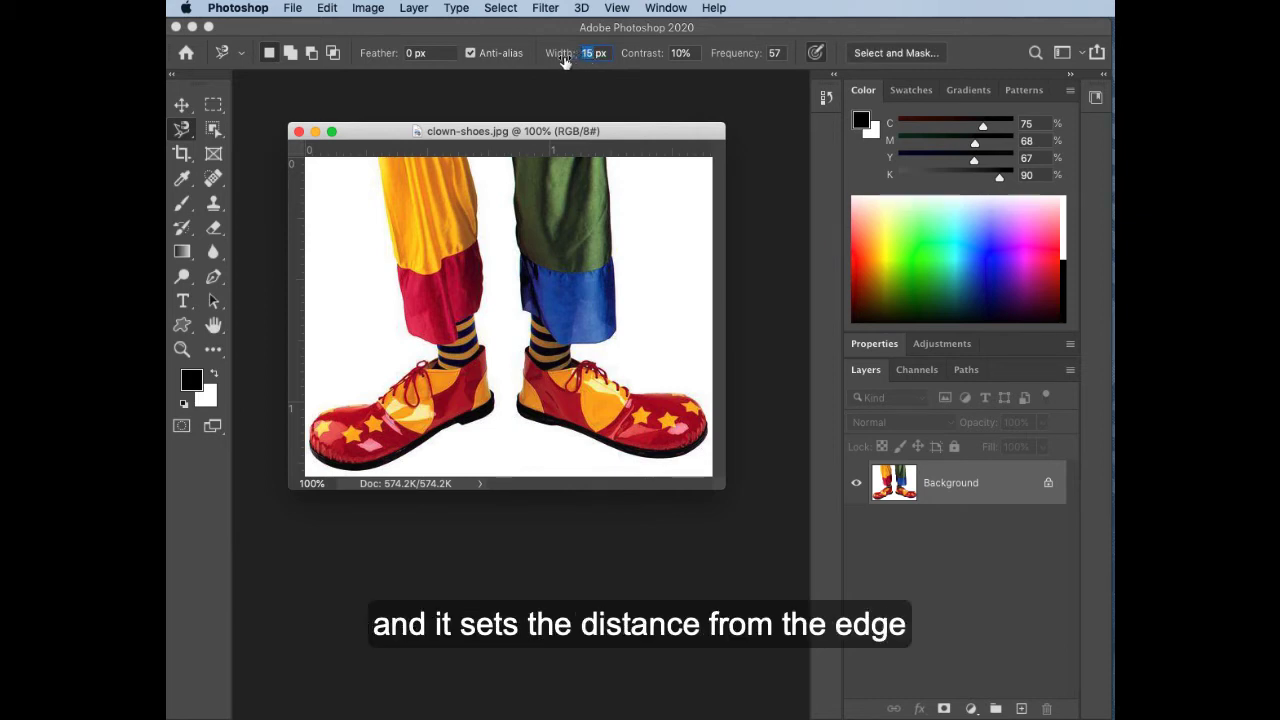
{"action": "type", "text": "6"}
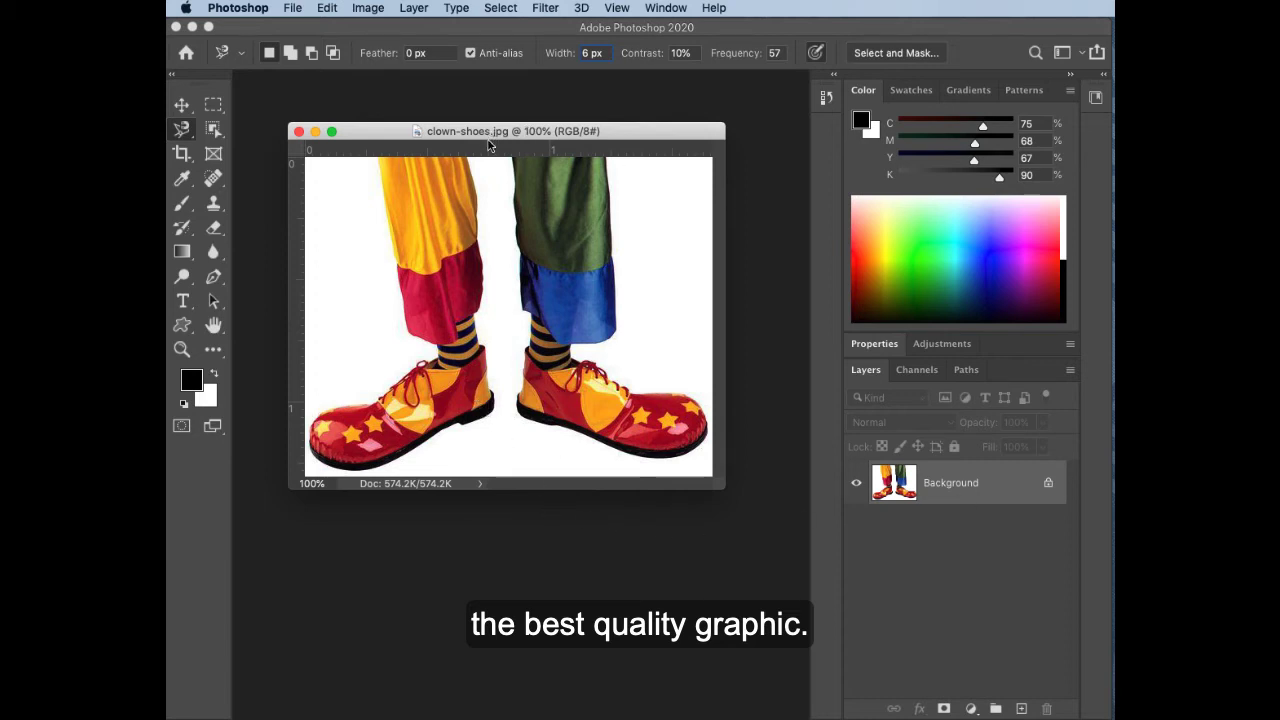
Magnify clown-shoes.jpg to 200% and widen its document window until both shoes fit completely
{"action": "left_click", "coordinate": [517, 376], "text": "super"}
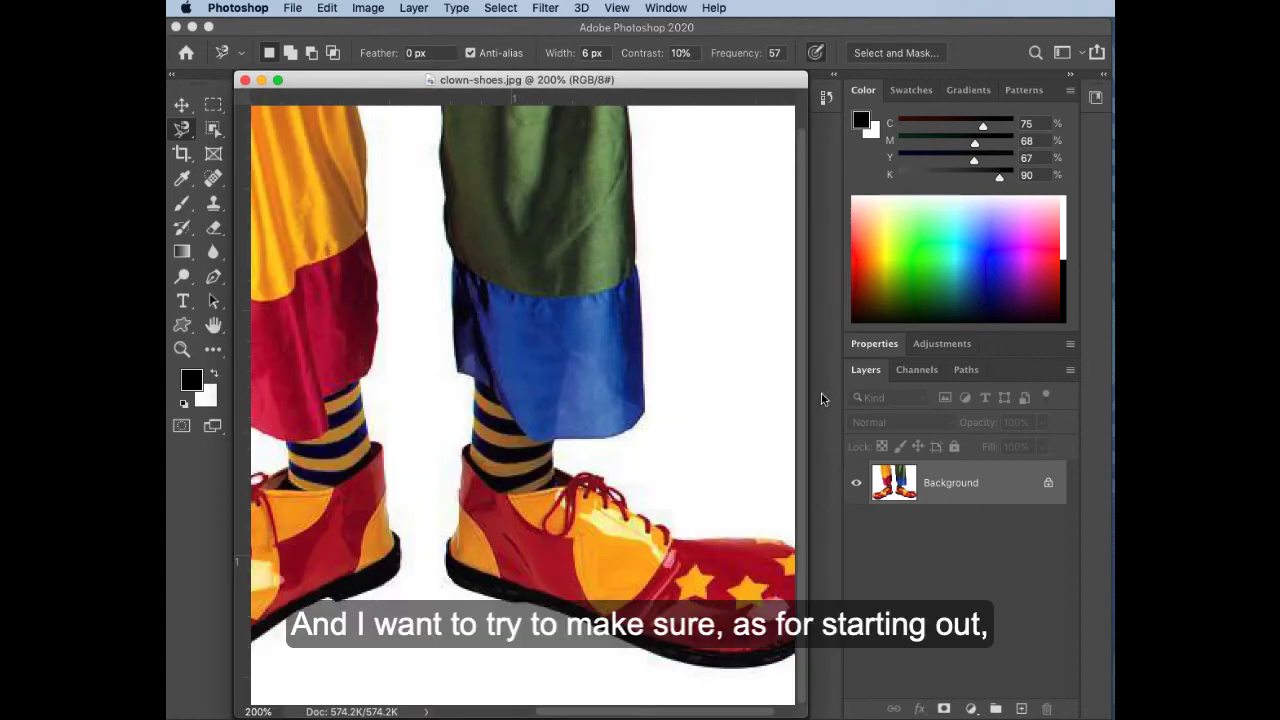
{"action": "scroll", "coordinate": [363, 451], "scroll_direction": "left", "scroll_amount": 5}
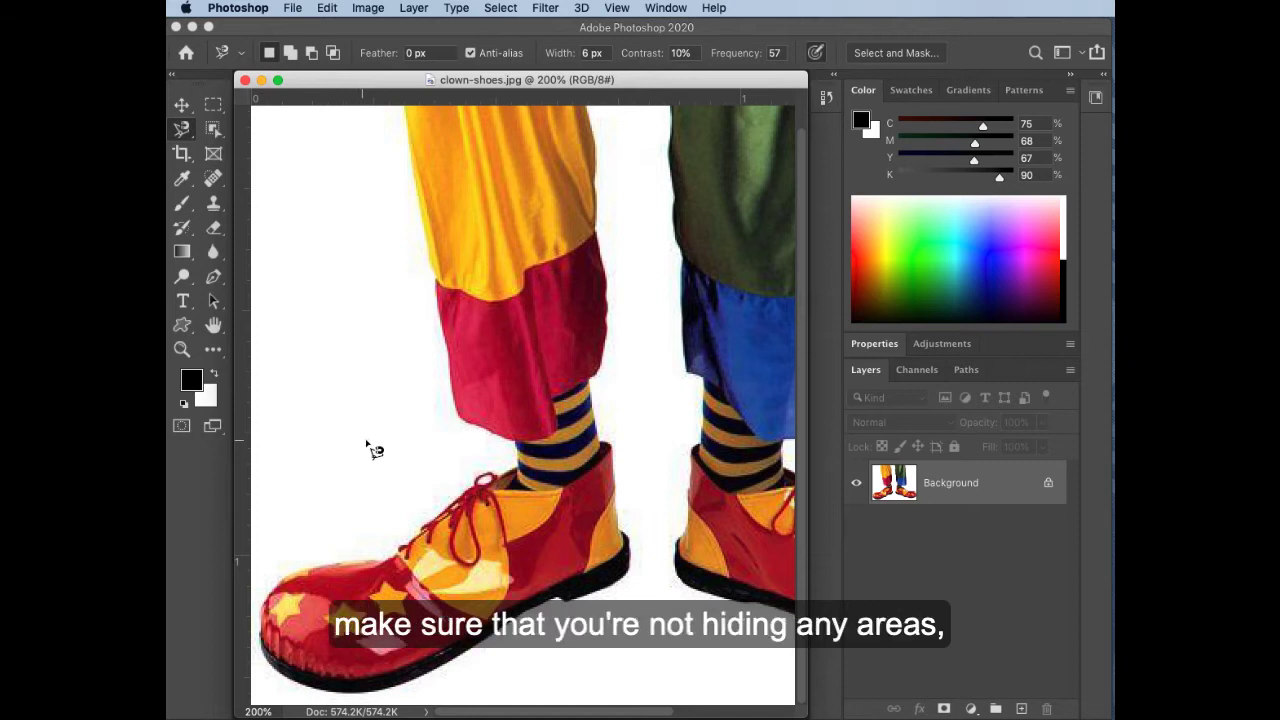
{"action": "left_click_drag", "start_coordinate": [423, 441], "coordinate": [443, 477]}
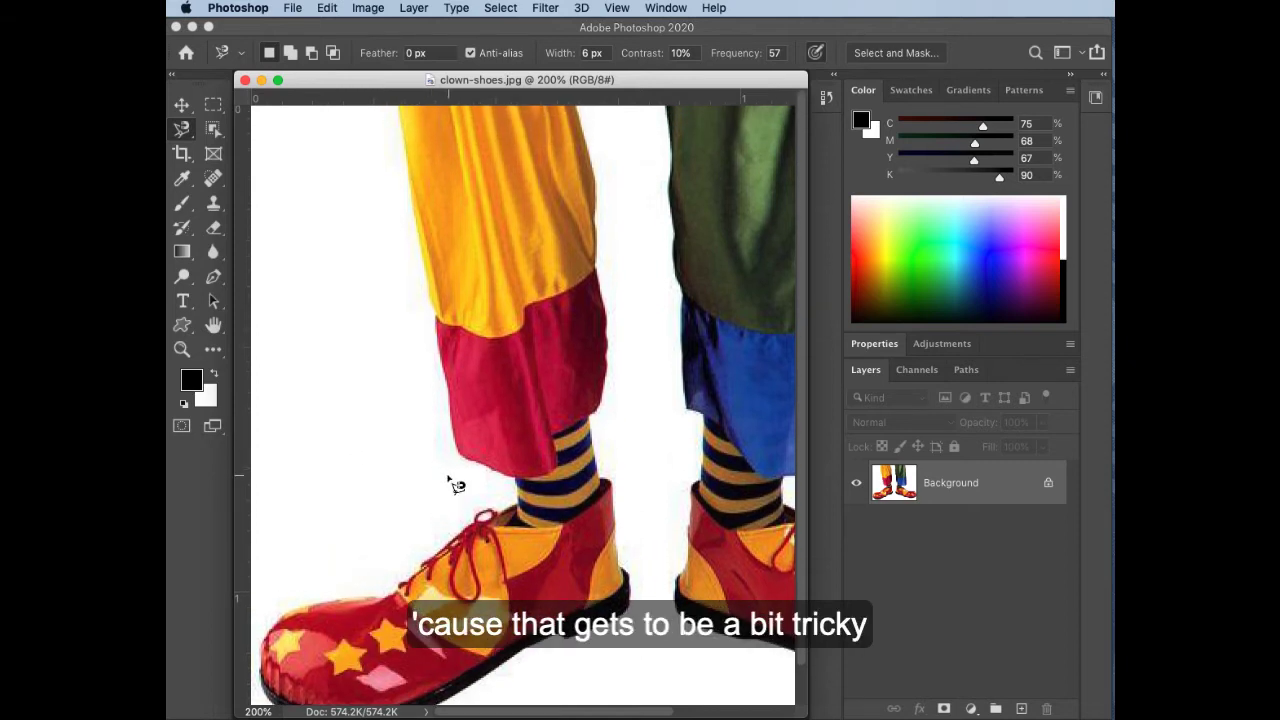
{"action": "scroll", "coordinate": [455, 470], "scroll_direction": "down", "scroll_amount": 2}
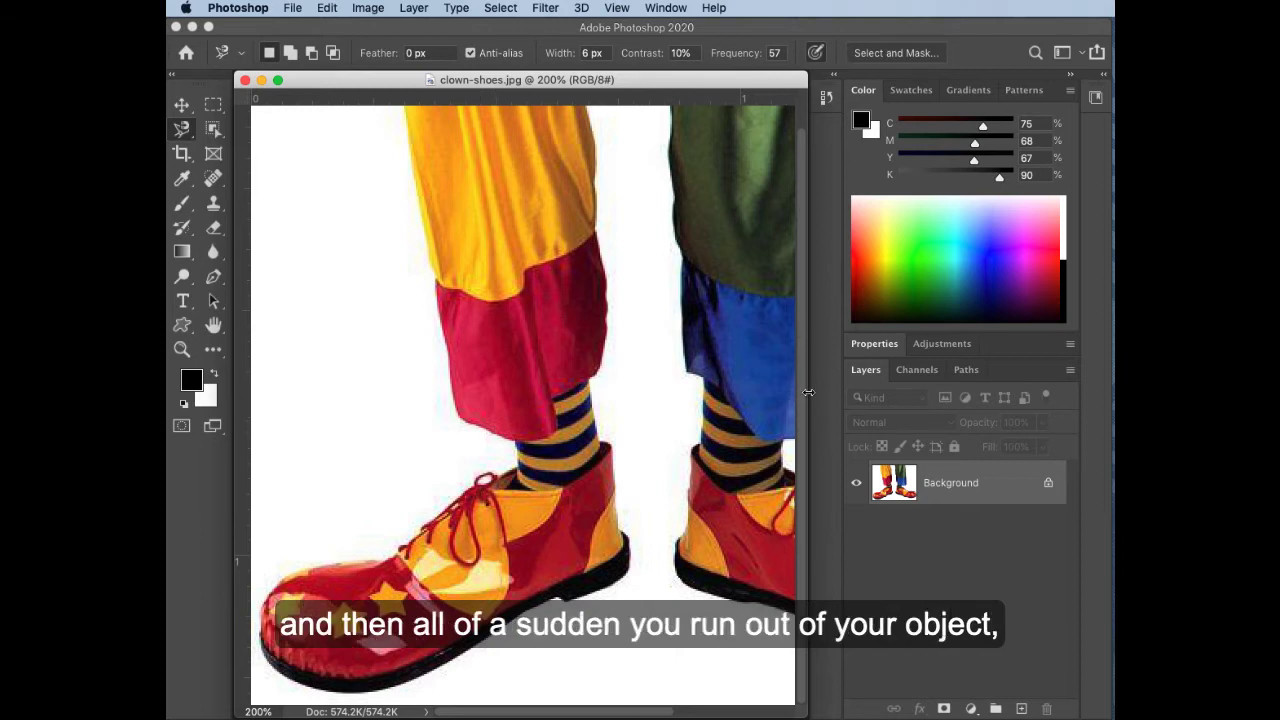
{"action": "left_click_drag", "start_coordinate": [808, 393], "coordinate": [1068, 398]}
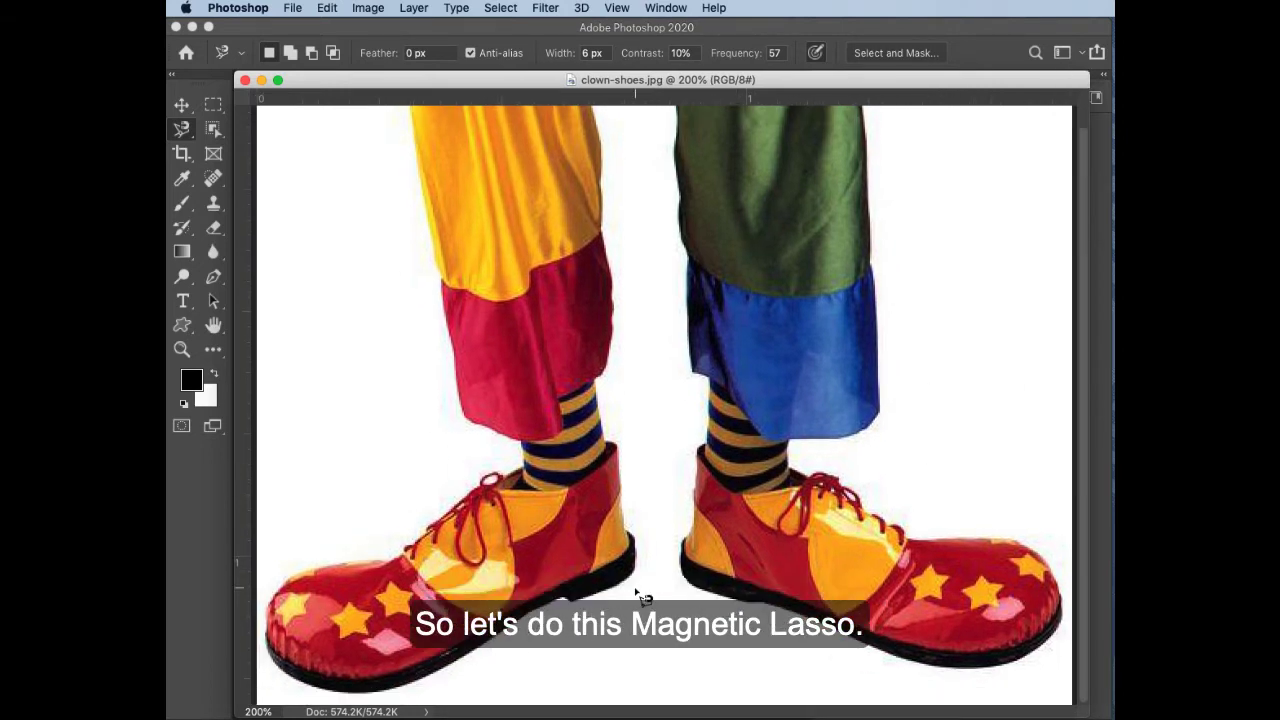
Trace the yellow-trousered leg and its shoe with the Magnetic Lasso, close the selection at its starting point, then deselect
{"action": "left_click", "coordinate": [411, 128]}
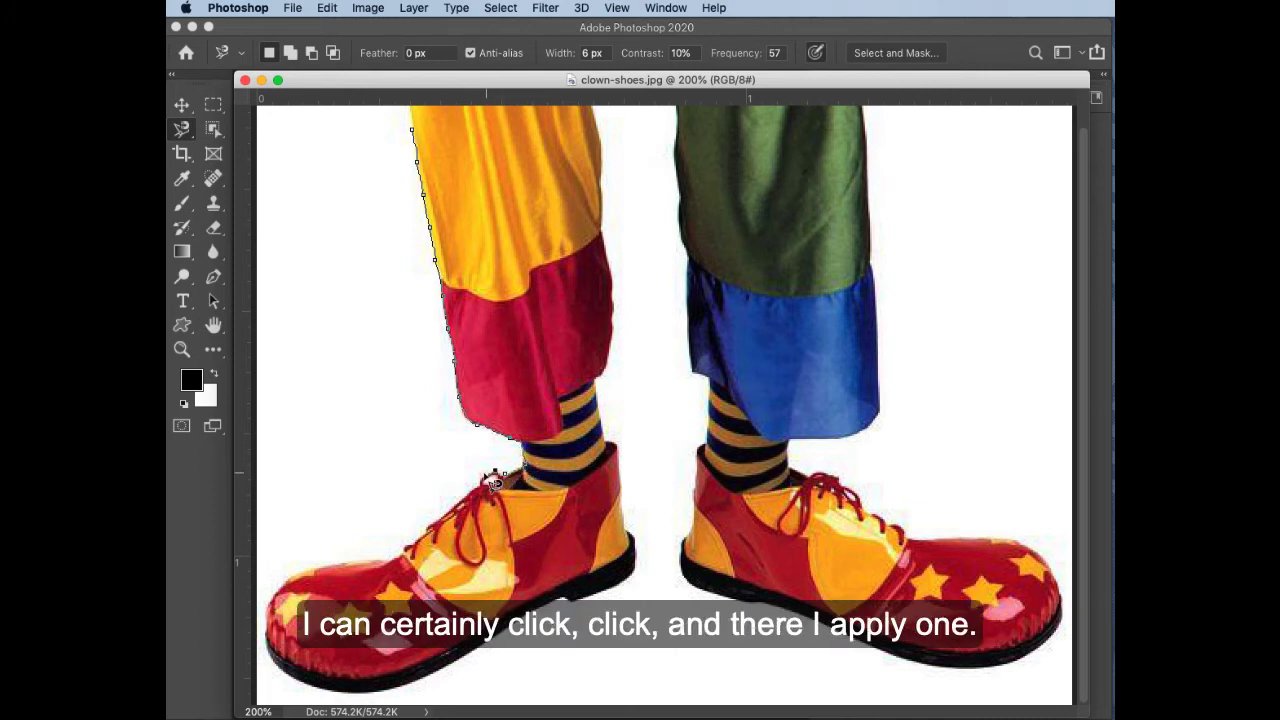
{"action": "left_click", "coordinate": [490, 478]}
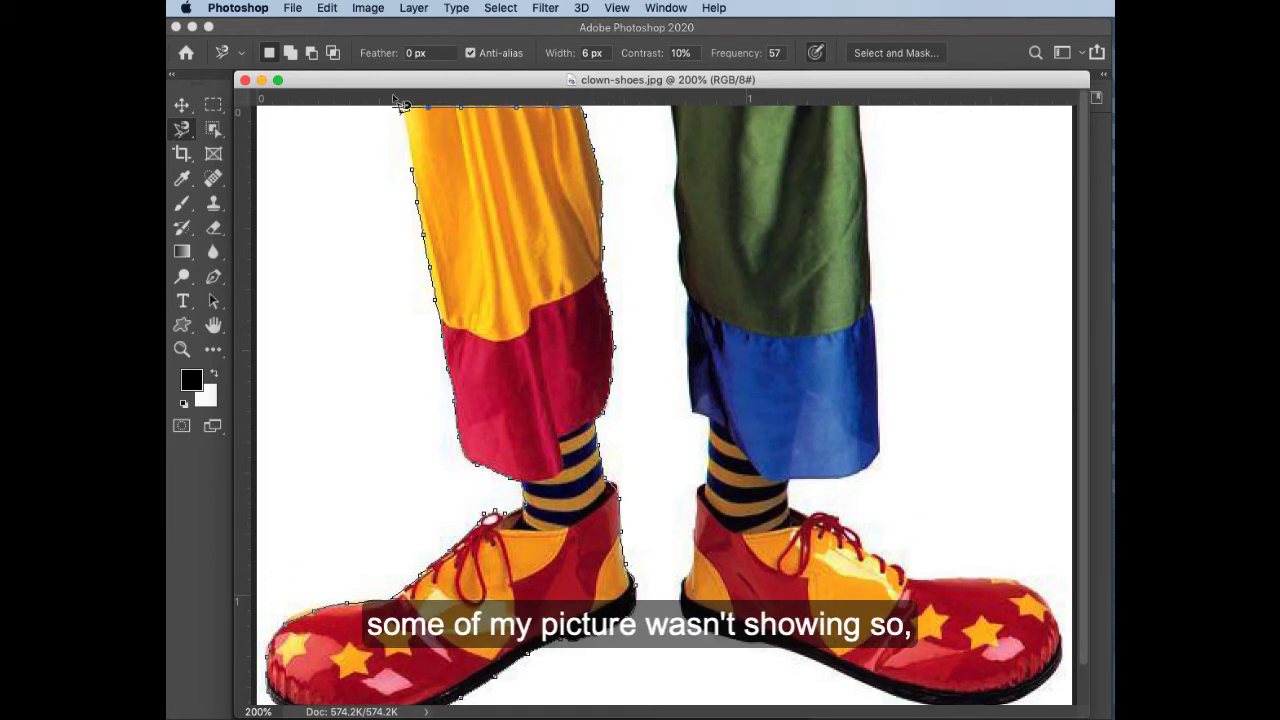
{"action": "left_click", "coordinate": [418, 176]}
{"action": "scroll", "coordinate": [551, 306], "scroll_direction": "down", "scroll_amount": 2}
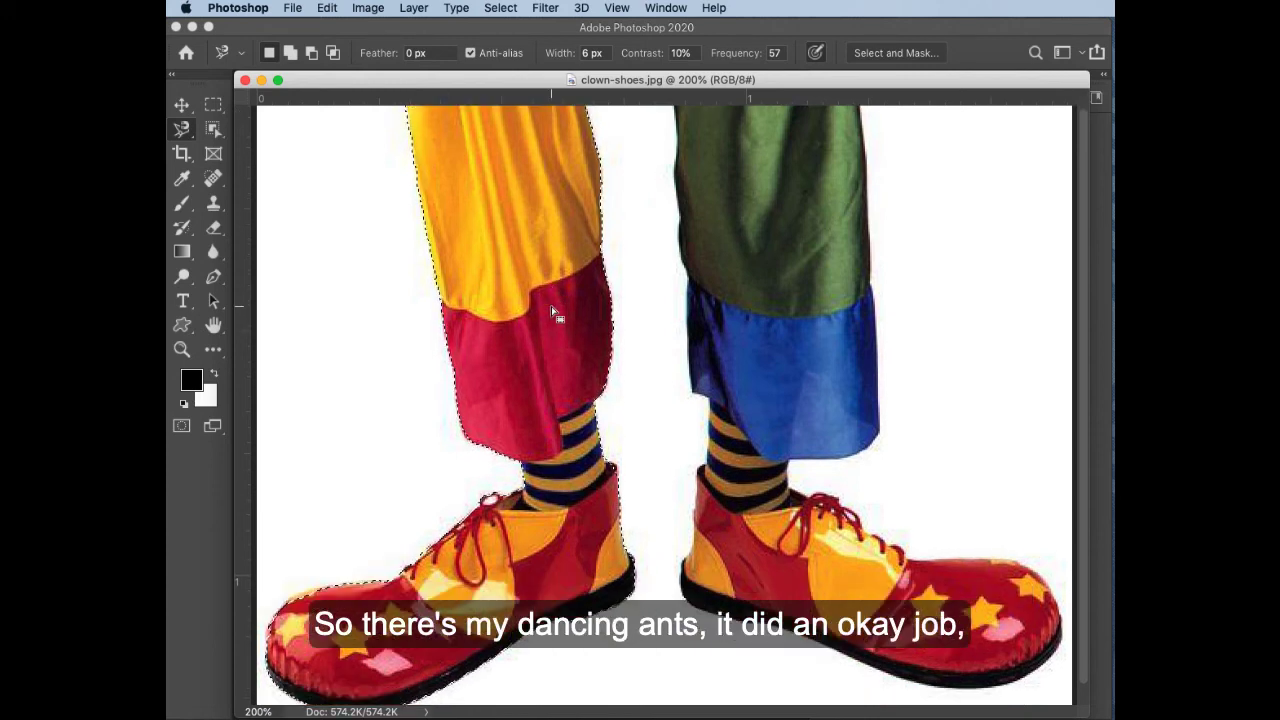
{"action": "scroll", "coordinate": [551, 307], "scroll_direction": "down", "scroll_amount": 1}
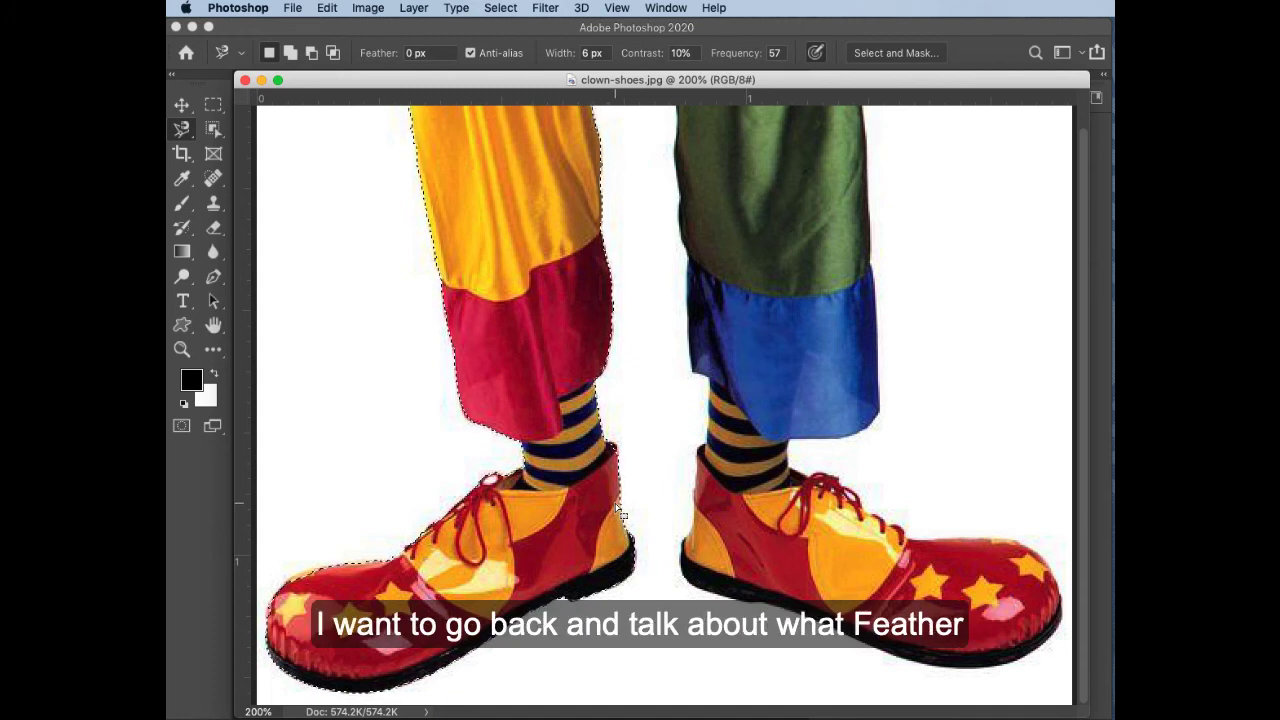
{"action": "left_click", "coordinate": [503, 516]}
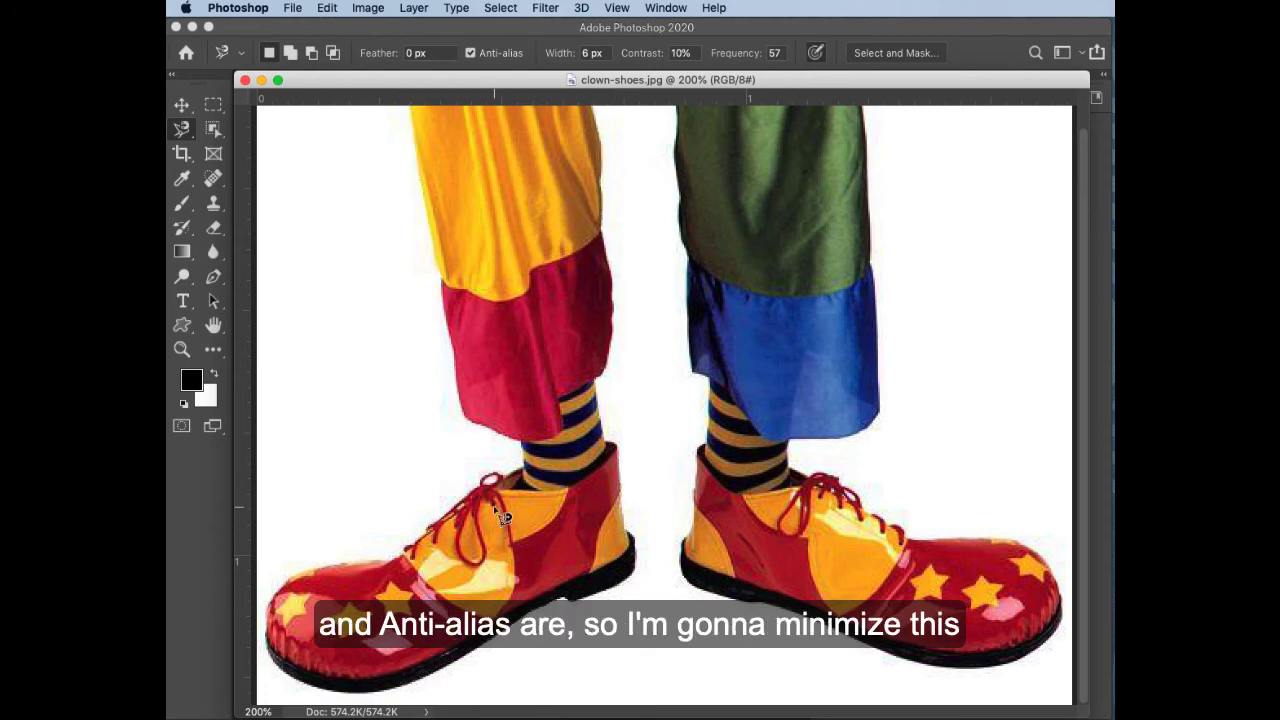
Minimize clown-shoes.jpg, then show peach.jpg at 200% in a larger window near the middle of the workspace
{"action": "left_click", "coordinate": [262, 82]}
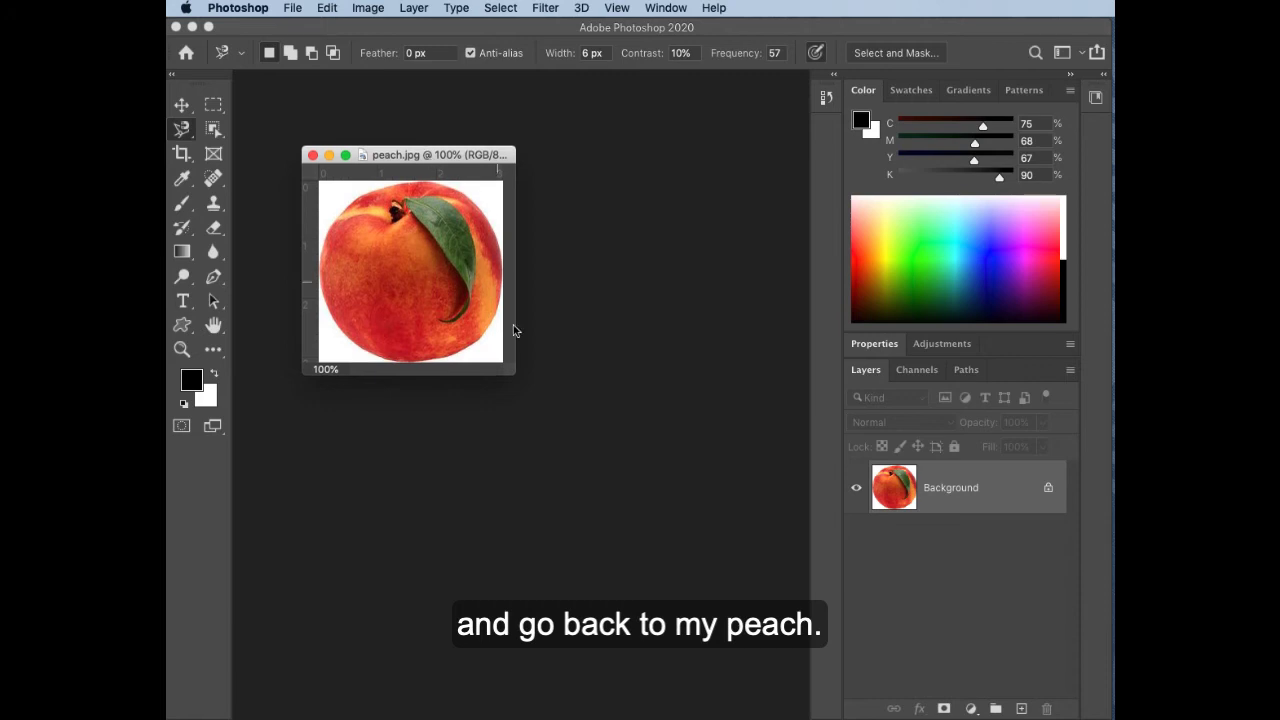
{"action": "left_click_drag", "start_coordinate": [514, 374], "coordinate": [795, 628]}
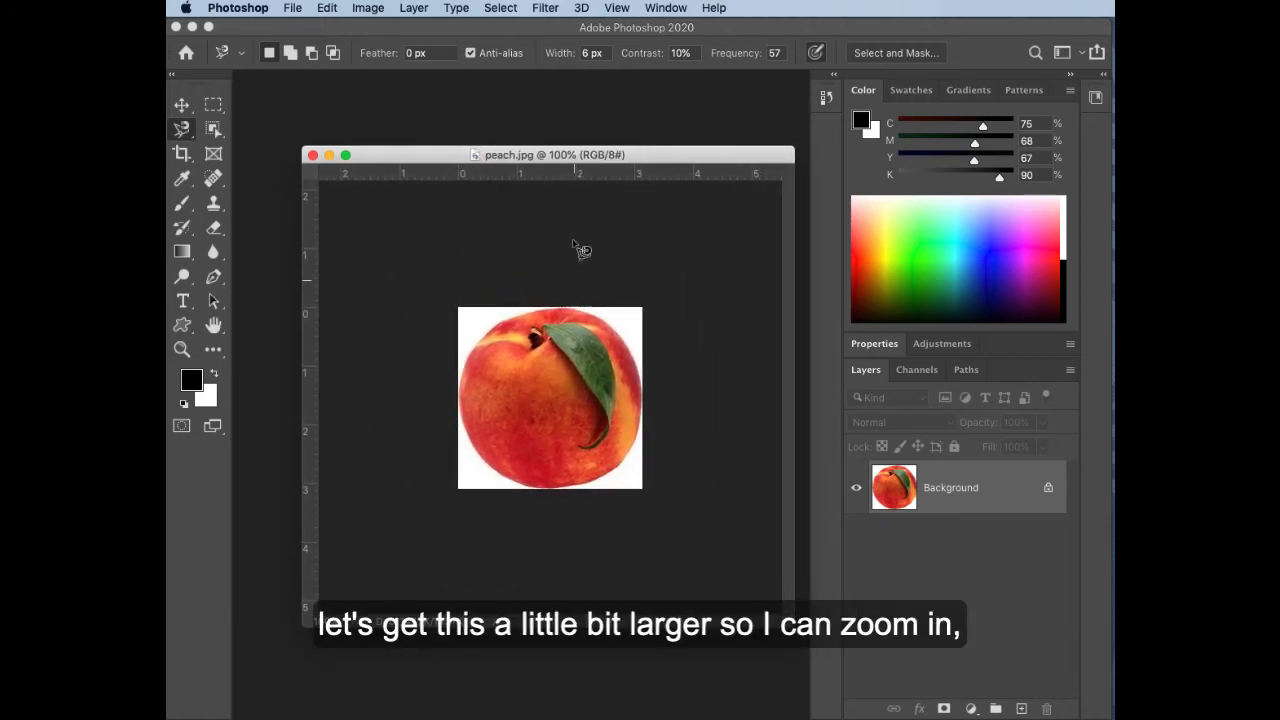
{"action": "left_click_drag", "start_coordinate": [647, 160], "coordinate": [612, 110]}
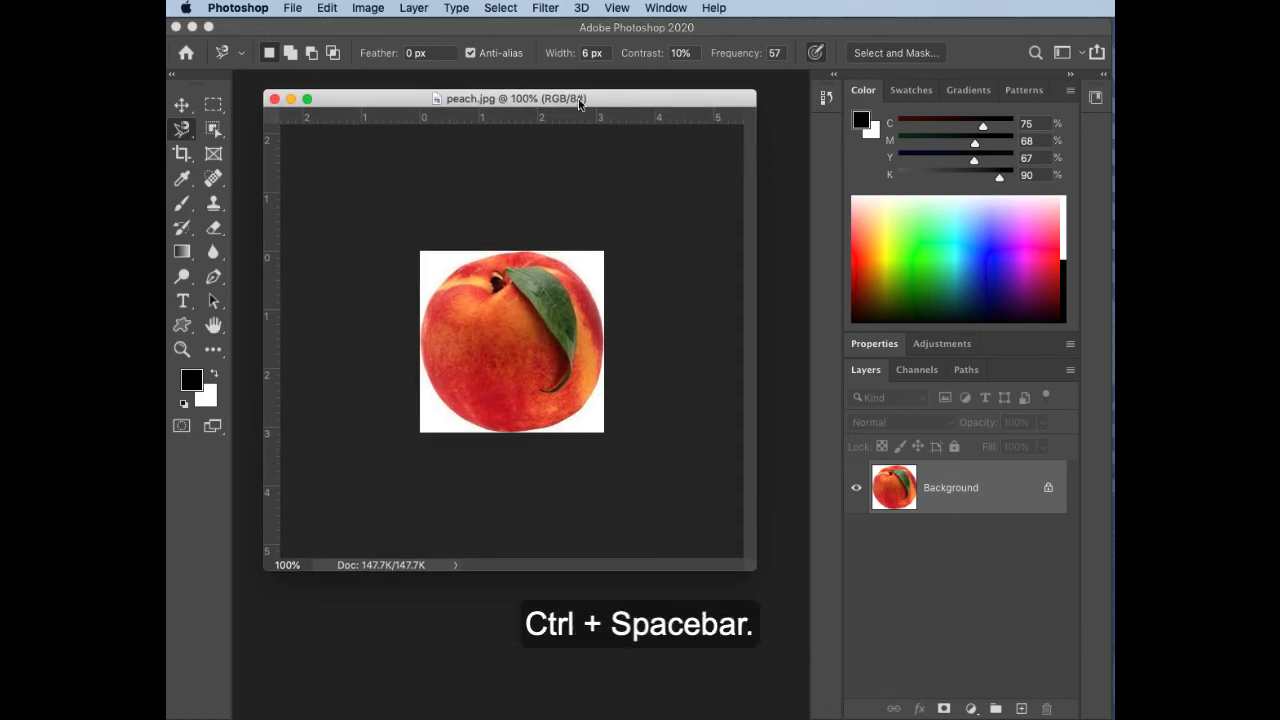
{"action": "left_click", "coordinate": [530, 383], "text": "ctrl"}
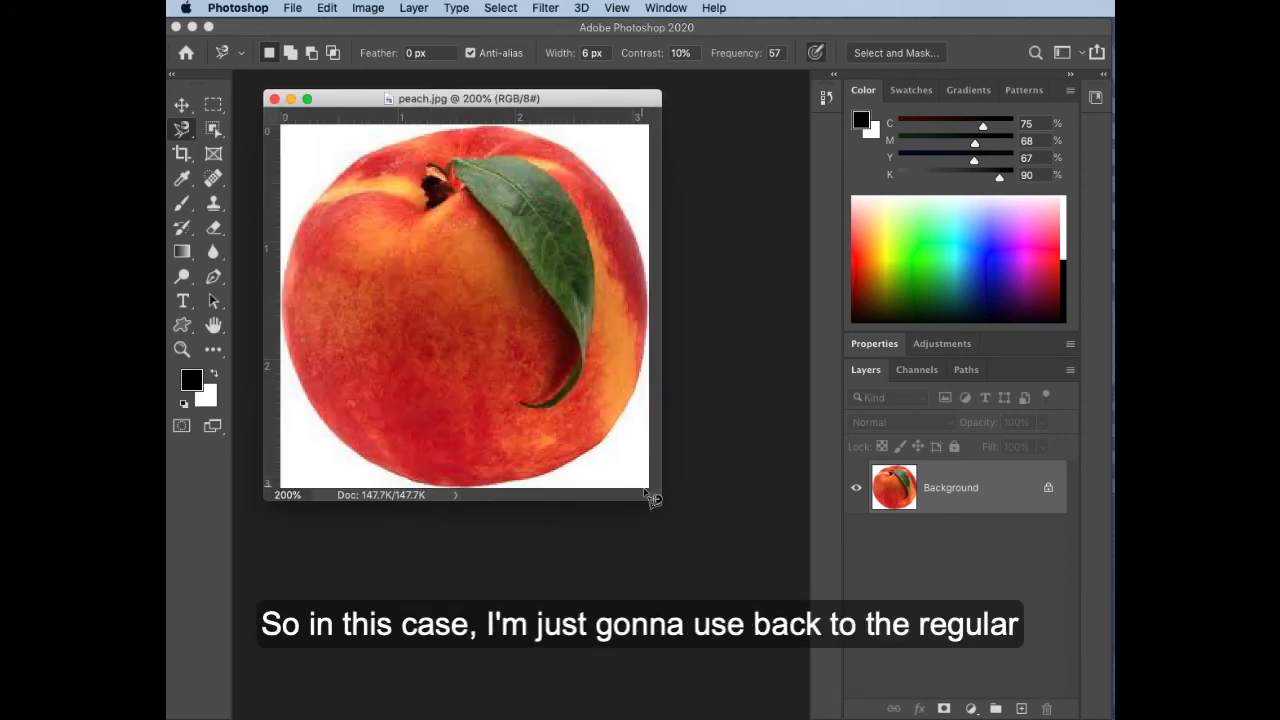
{"action": "left_click_drag", "start_coordinate": [557, 99], "coordinate": [634, 106]}
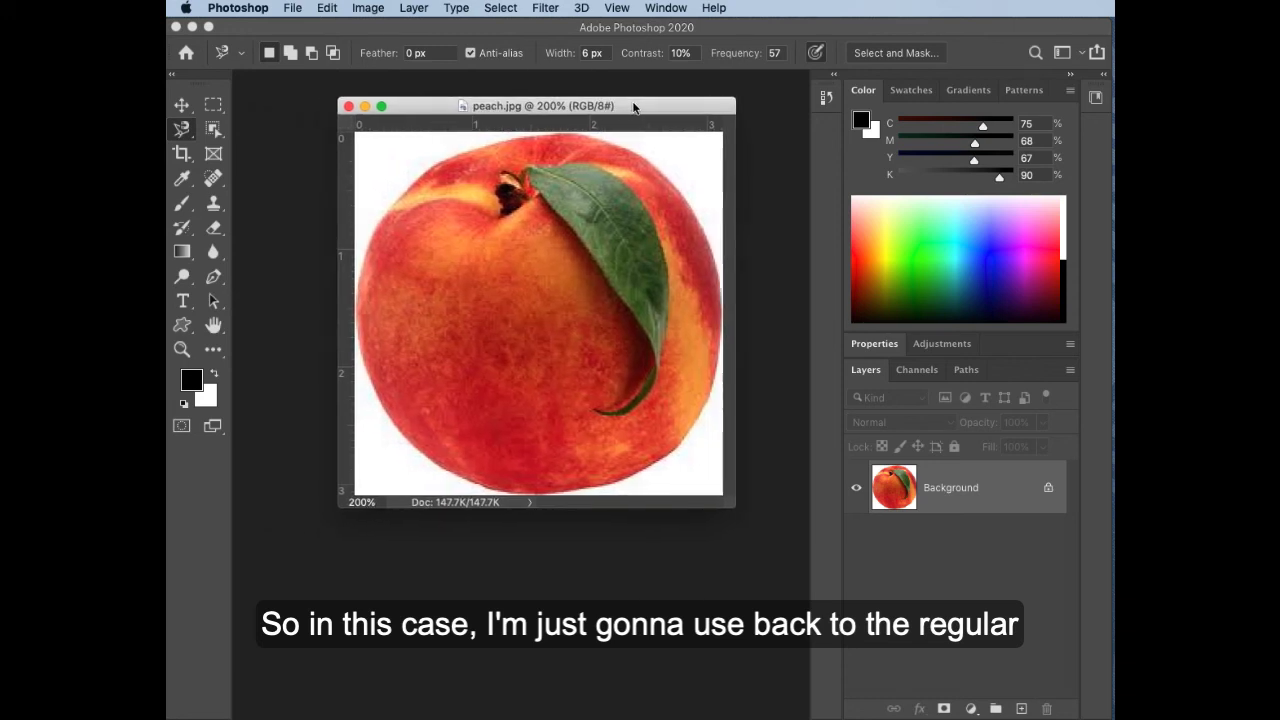
Draw an Elliptical Marquee selection about 0.6 in wide on the peach's skin, below and beside the stem
{"action": "left_click", "coordinate": [222, 111]}
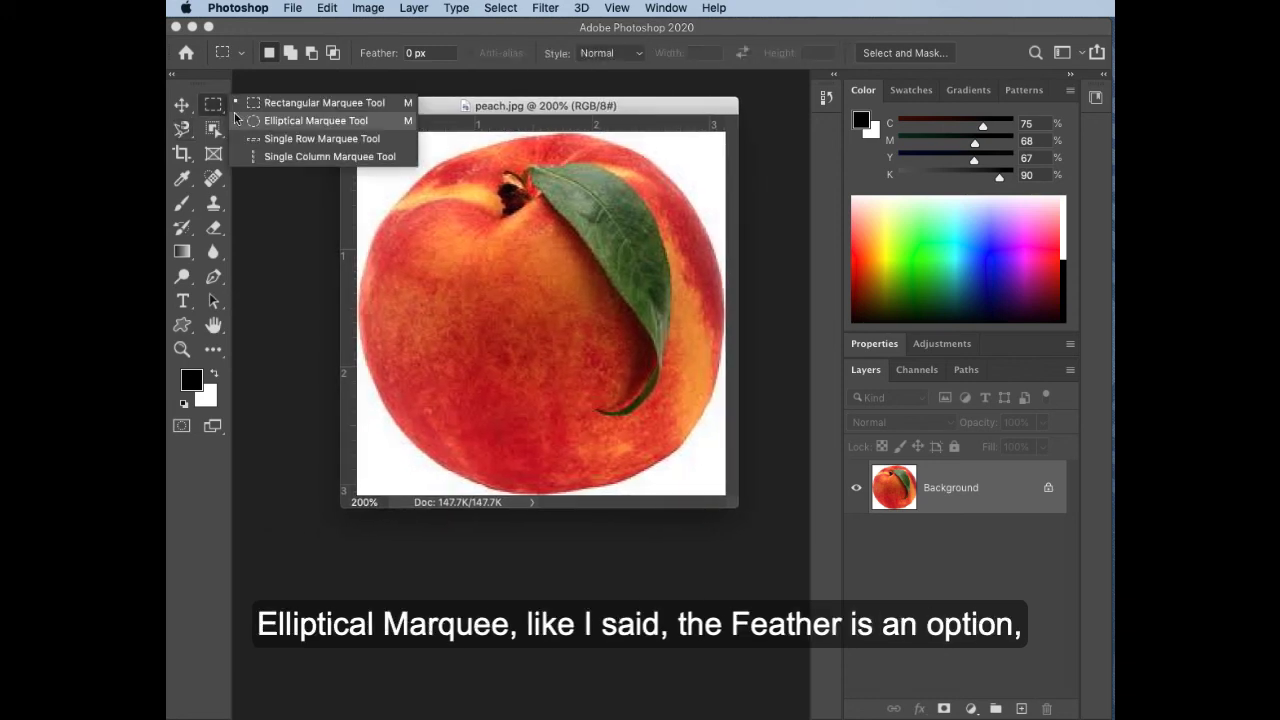
{"action": "left_click", "coordinate": [265, 121]}
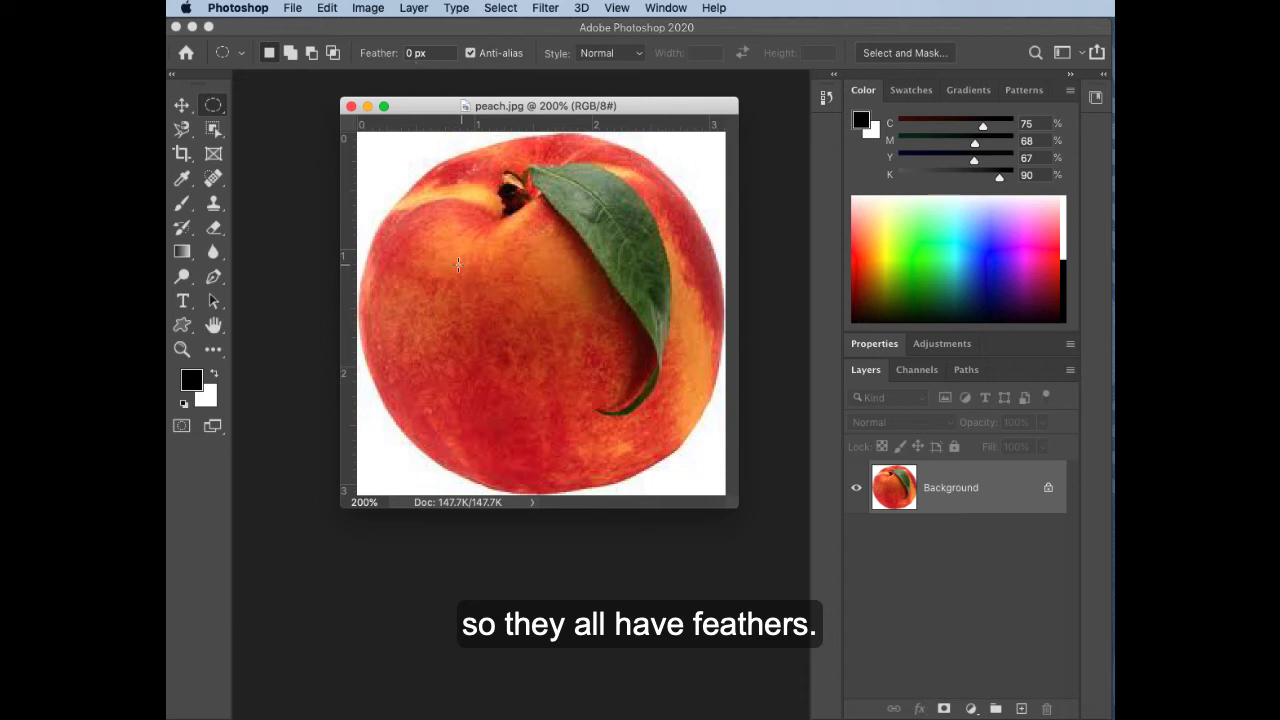
{"action": "left_click_drag", "start_coordinate": [443, 266], "coordinate": [521, 333]}
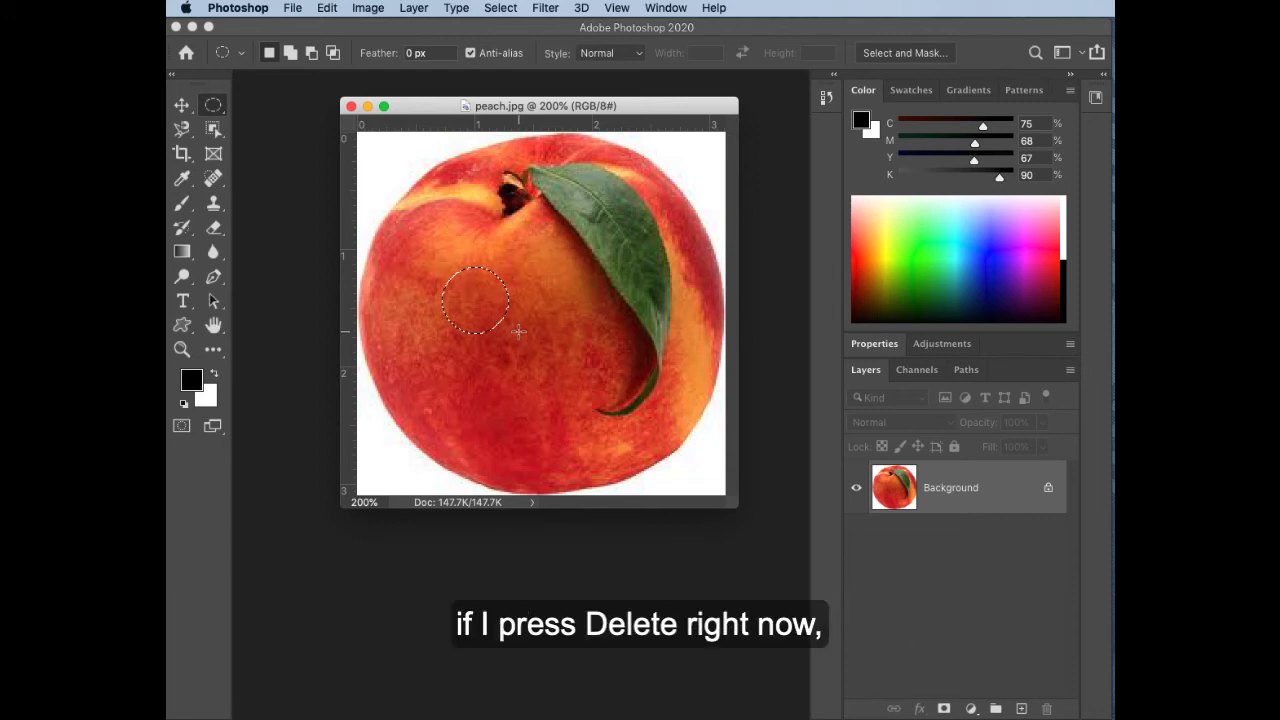
Fill the circular selection on the peach's background layer with the foreground color at 100% opacity
{"action": "key", "text": "Delete"}
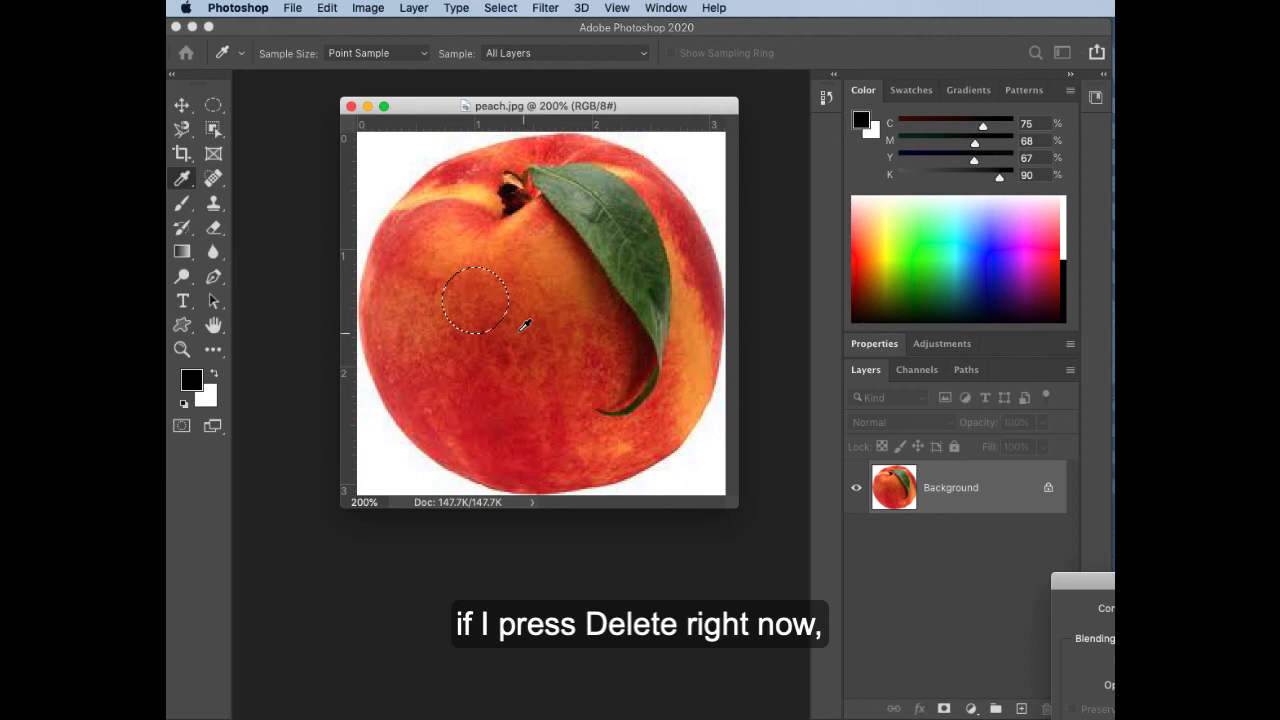
{"action": "left_click_drag", "start_coordinate": [1072, 590], "coordinate": [473, 543]}
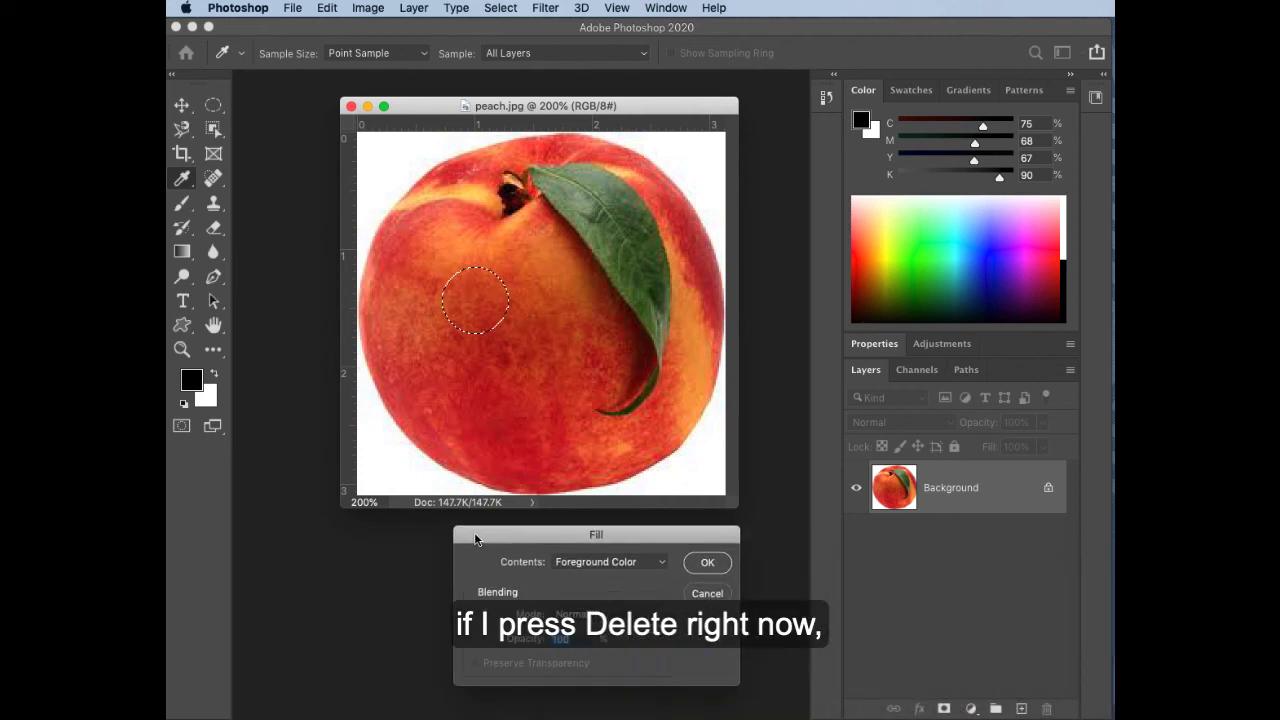
{"action": "left_click", "coordinate": [708, 564]}
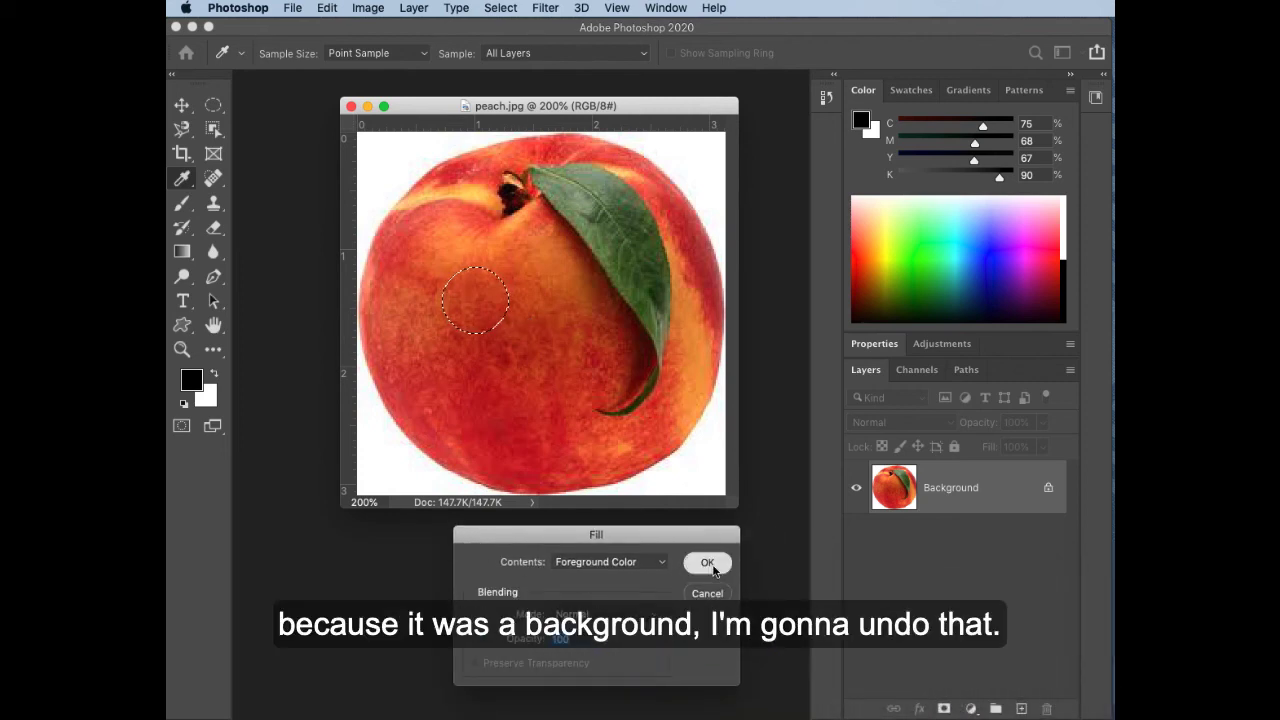
Undo the black fill on the peach and convert the Background into a regular layer named Layer 0
{"action": "key", "text": "super+z"}
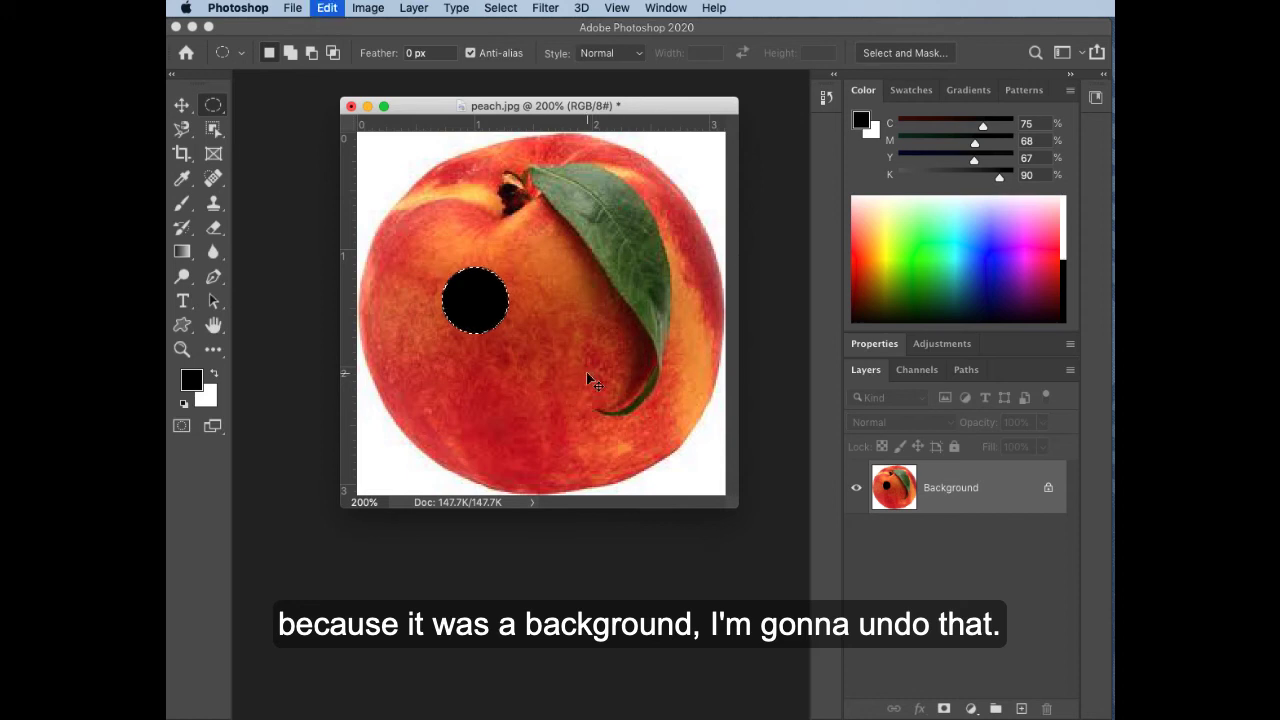
{"action": "double_click", "coordinate": [960, 497]}
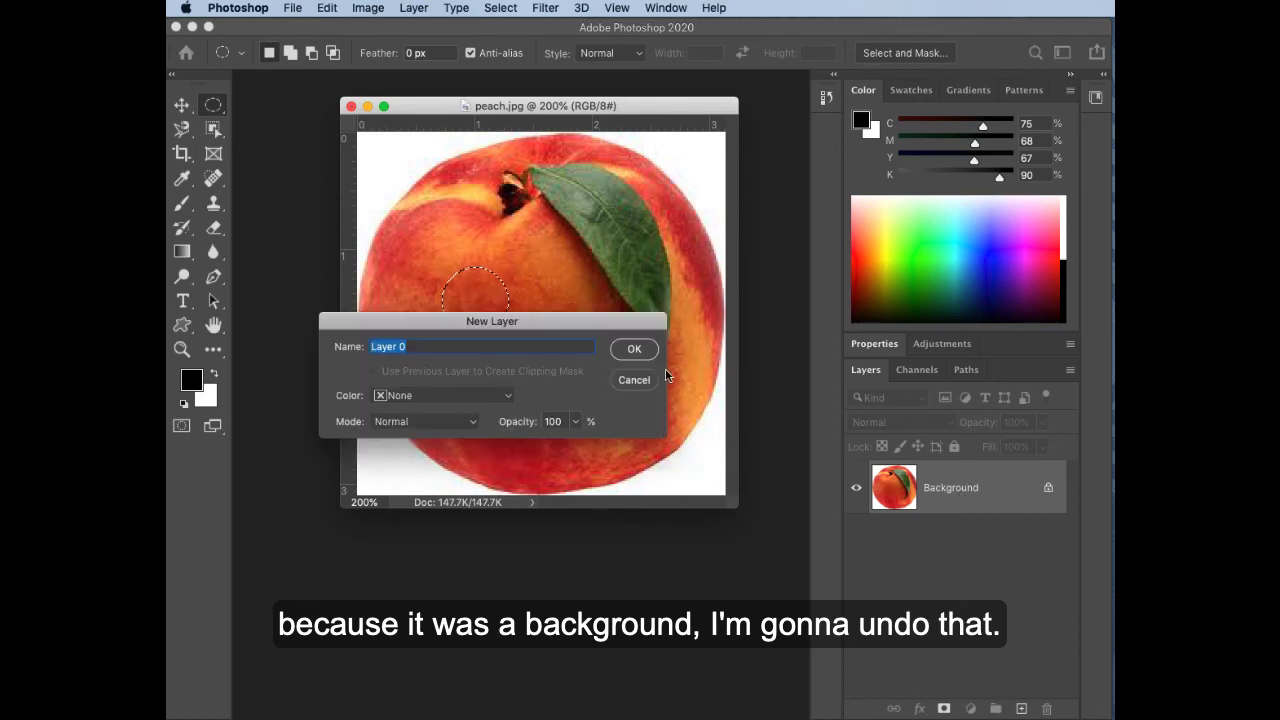
{"action": "left_click", "coordinate": [633, 350]}
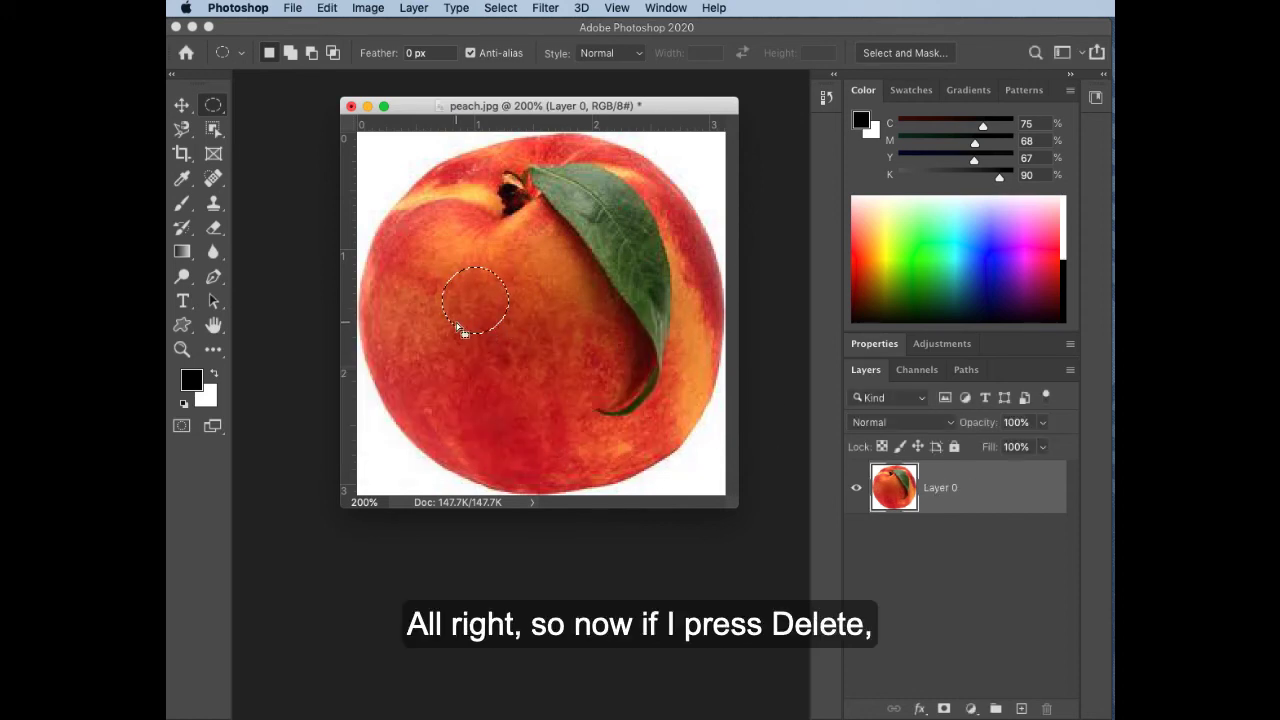
Delete the peach's pixels inside the circular selection and deselect
{"action": "key", "text": "Delete"}
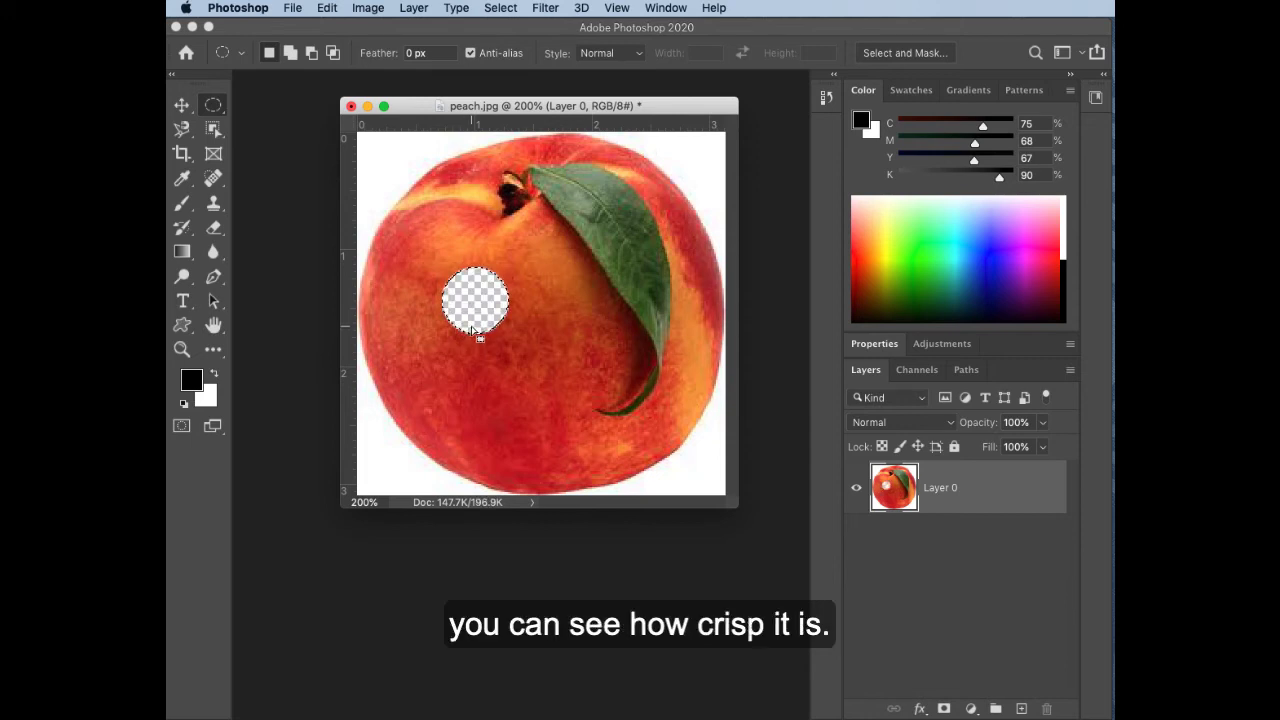
{"action": "key", "text": "super+d"}
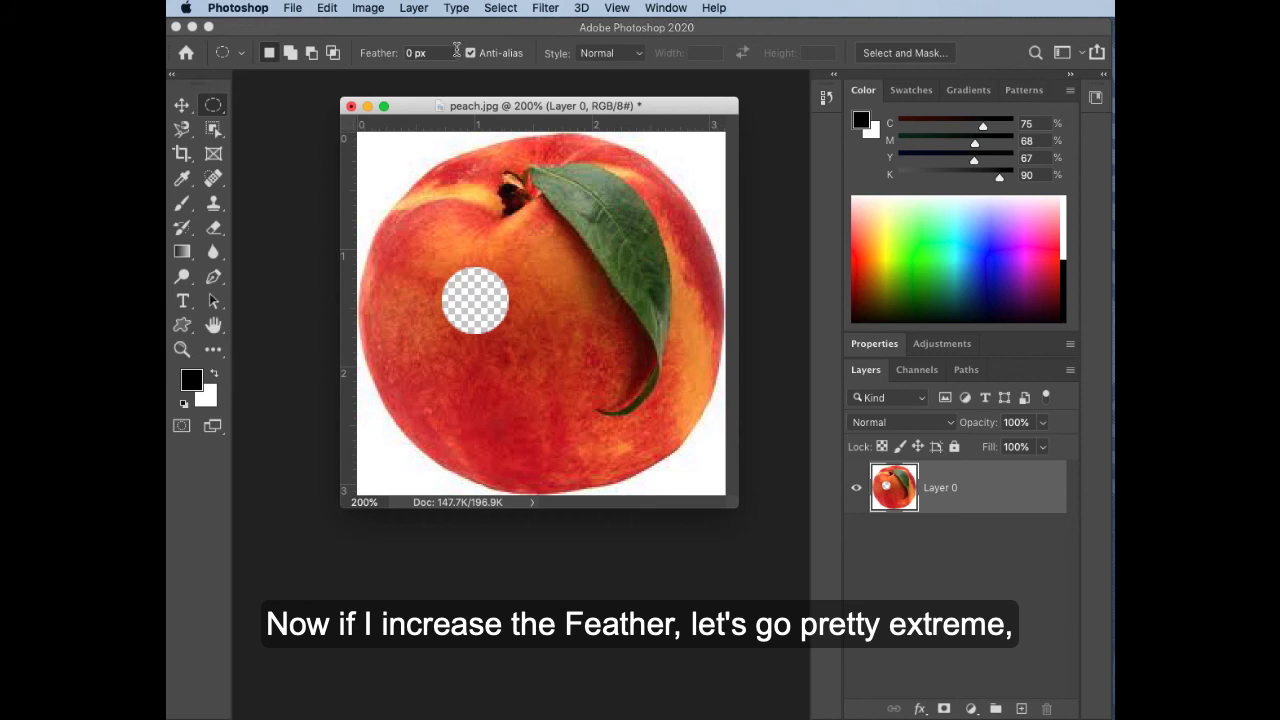
With Feather at 20 px, select a circle about 0.85 in wide below the transparent hole and delete its pixels
{"action": "left_click", "coordinate": [408, 53]}
{"action": "type", "text": "2"}
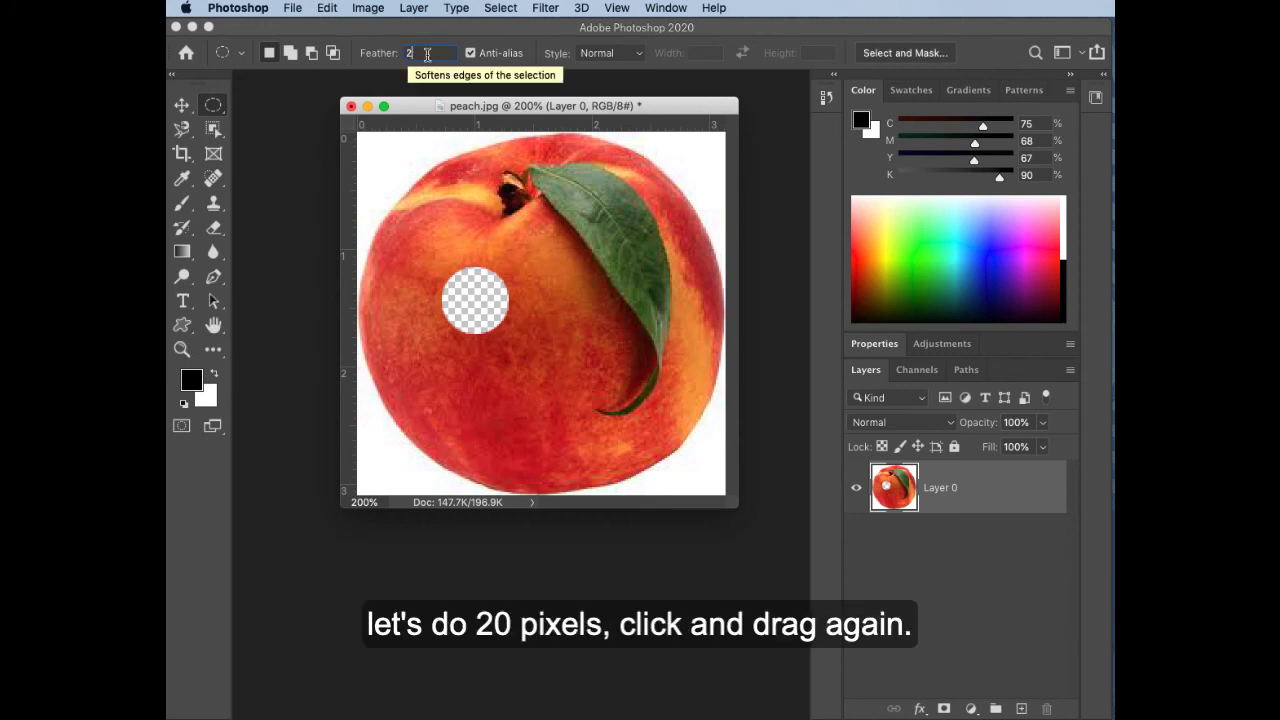
{"action": "type", "text": "0"}
{"action": "key", "text": "Return"}
{"action": "left_click_drag", "start_coordinate": [455, 360], "coordinate": [562, 464]}
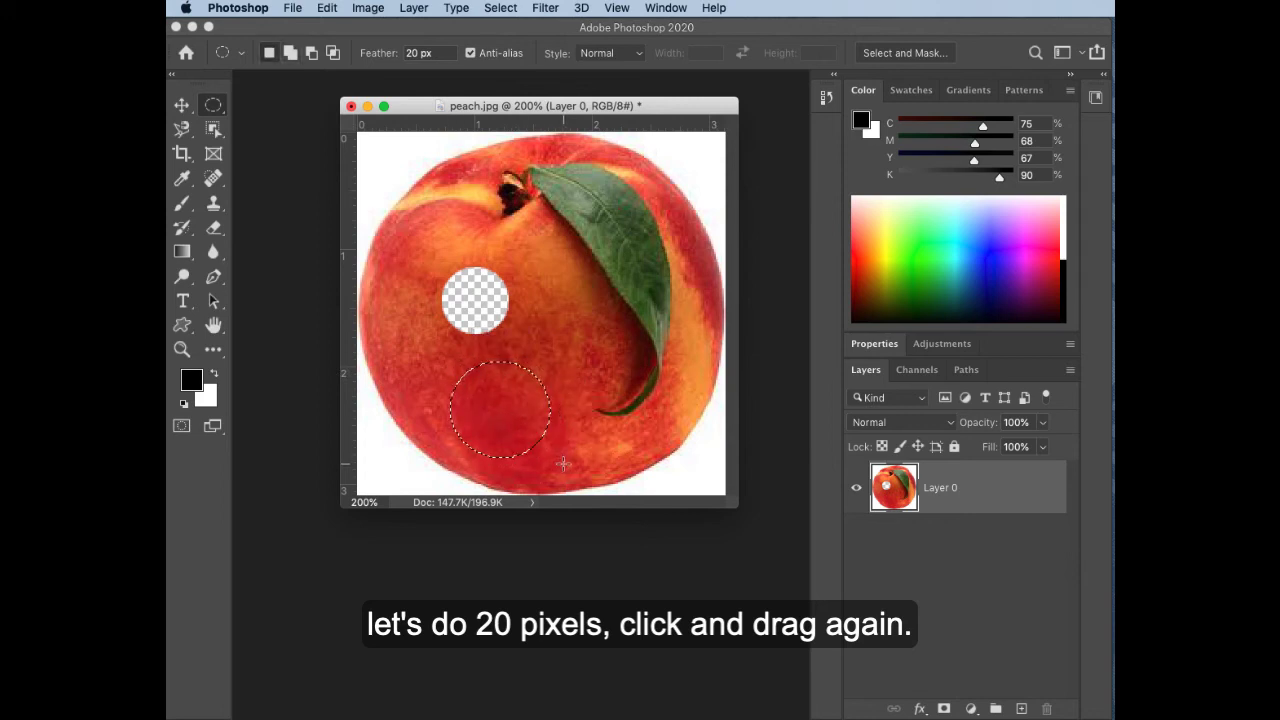
{"action": "key", "text": "Delete"}
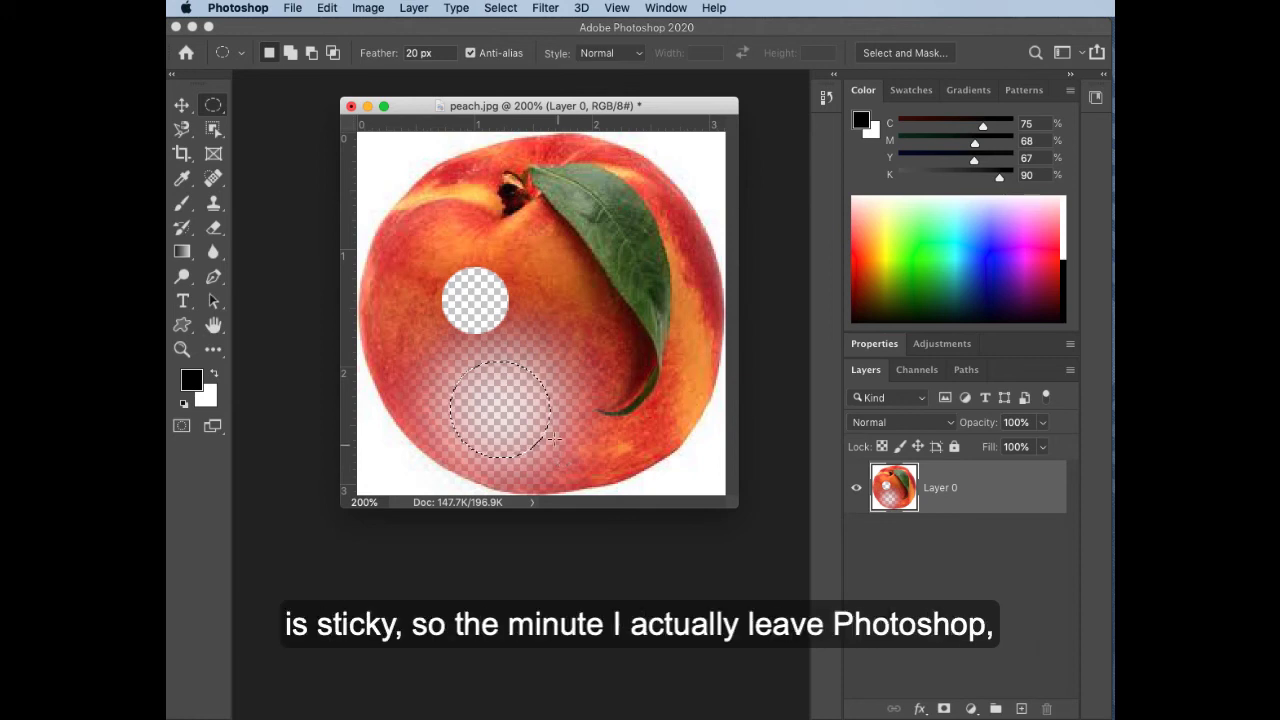
Reset the Elliptical Marquee's Feather to 0 px
{"action": "double_click", "coordinate": [419, 52]}
{"action": "type", "text": "0"}
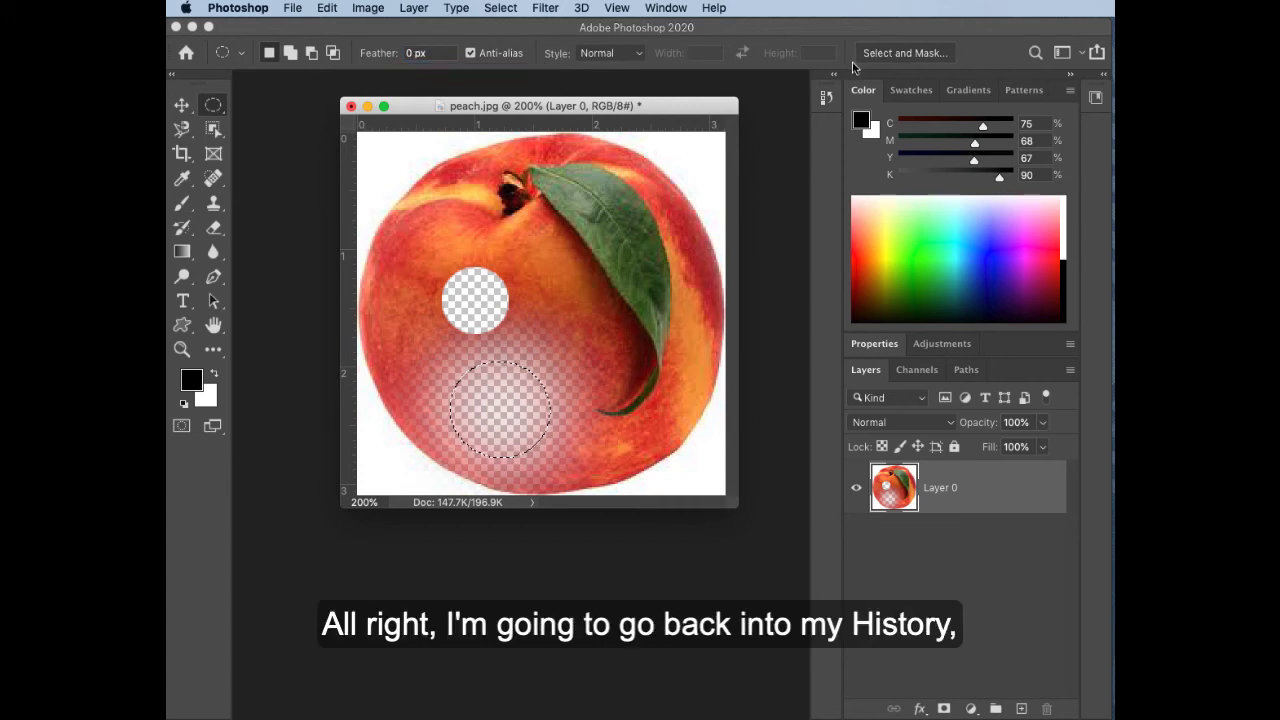
Step the peach image back through its history to the Deselect state two entries before Make Layer
{"action": "left_click", "coordinate": [828, 98]}
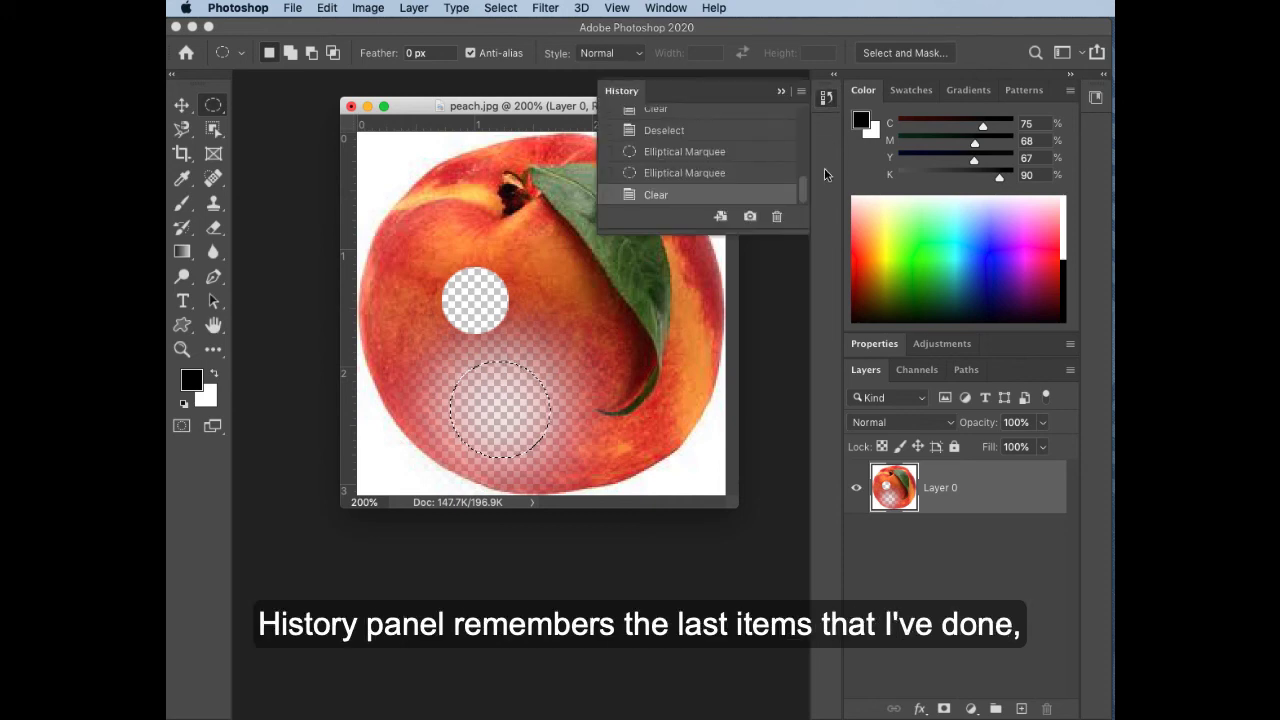
{"action": "left_click_drag", "start_coordinate": [799, 236], "coordinate": [787, 567]}
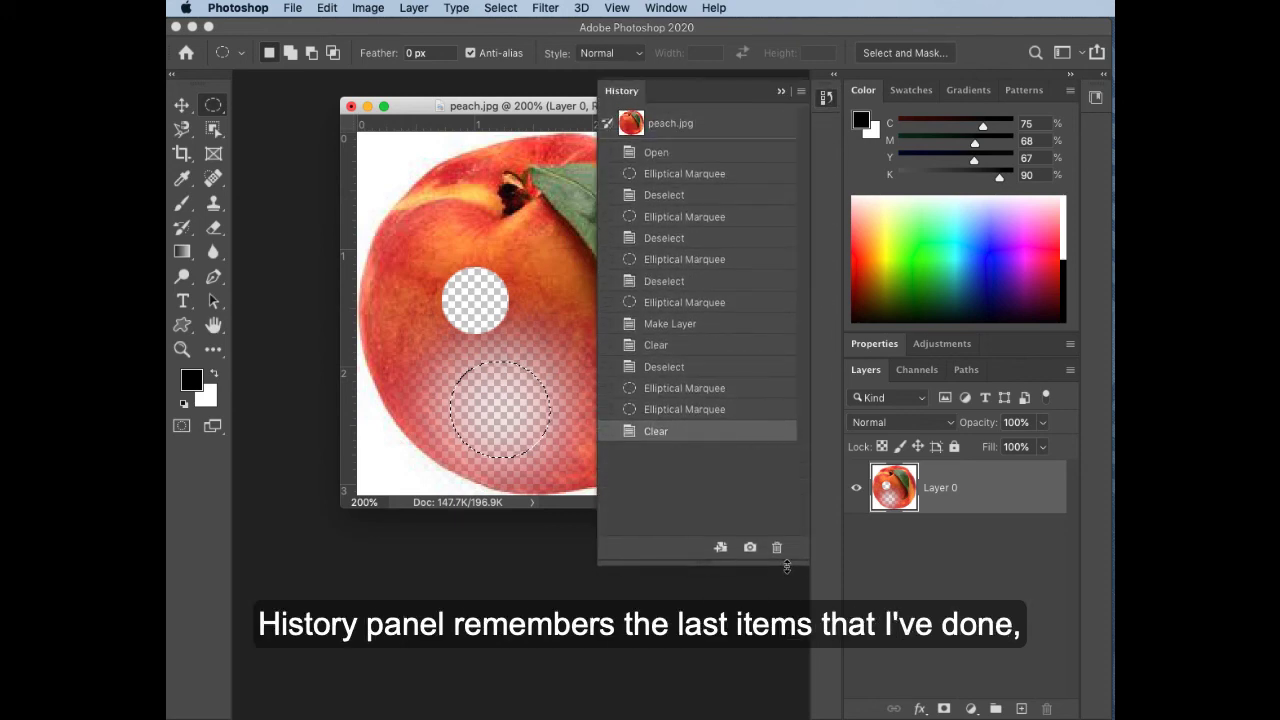
{"action": "left_click", "coordinate": [705, 410]}
{"action": "left_click", "coordinate": [712, 388]}
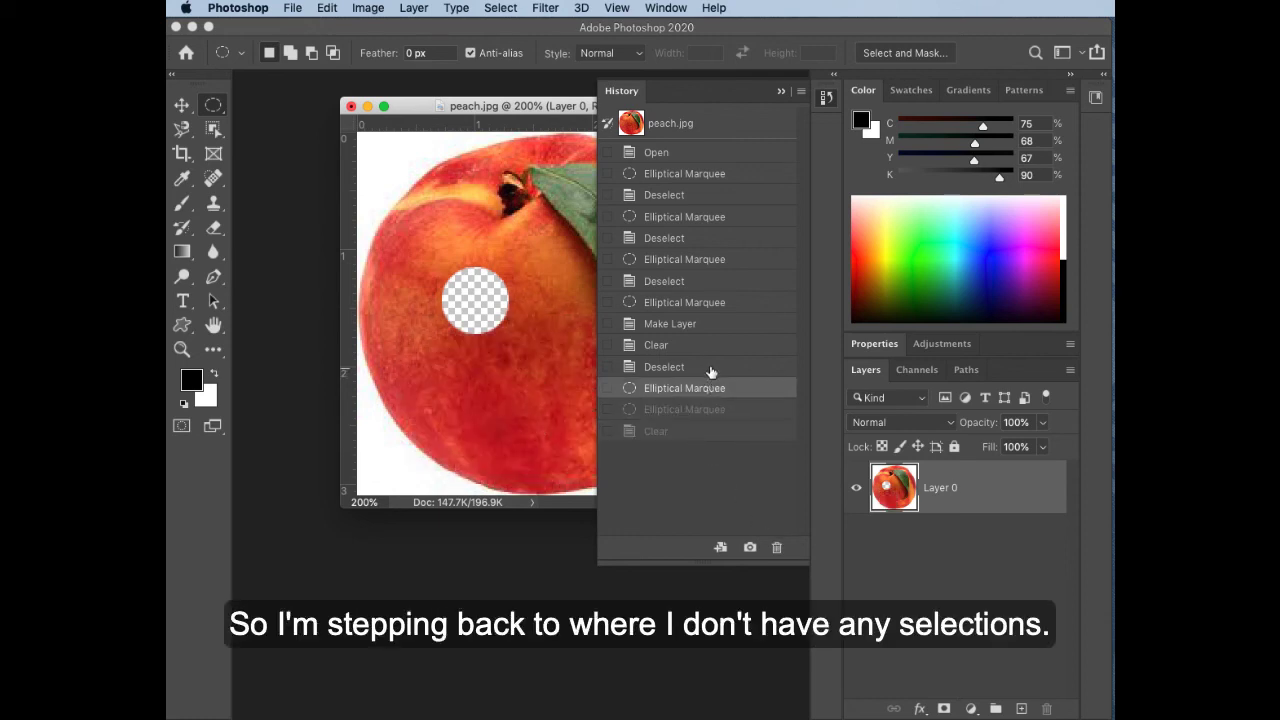
{"action": "left_click", "coordinate": [711, 369]}
{"action": "left_click", "coordinate": [685, 346]}
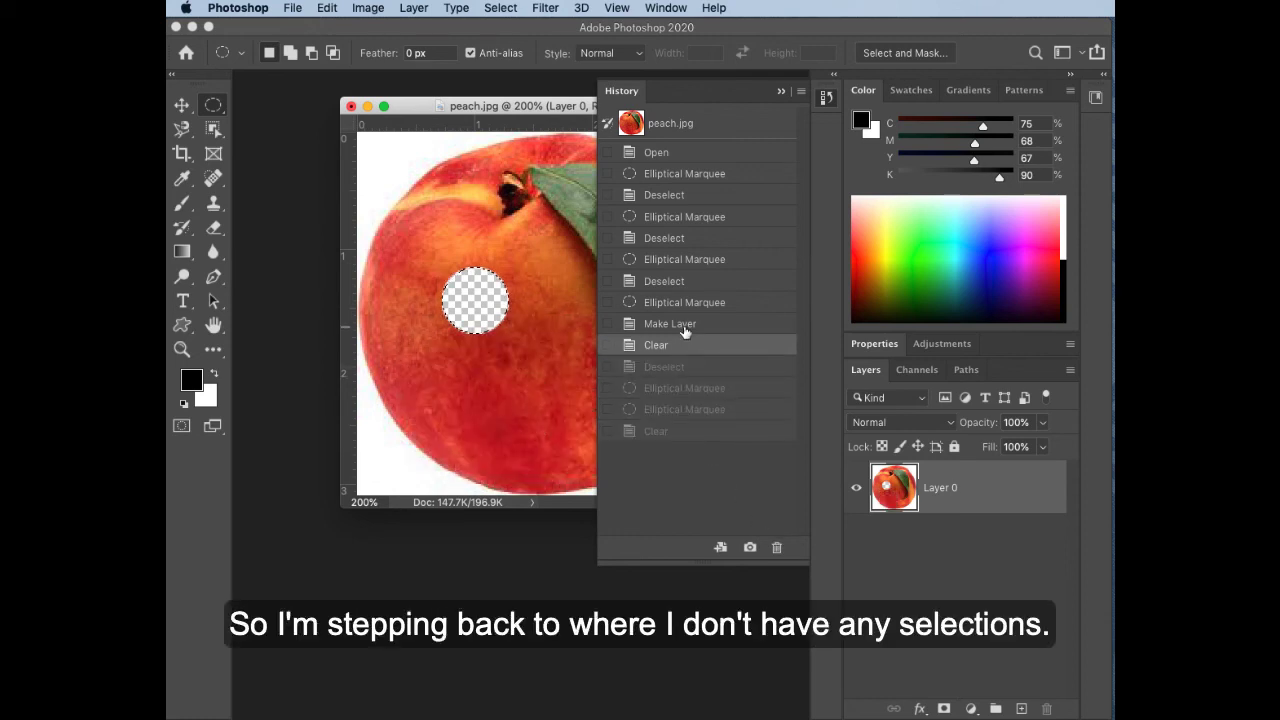
{"action": "left_click", "coordinate": [686, 325]}
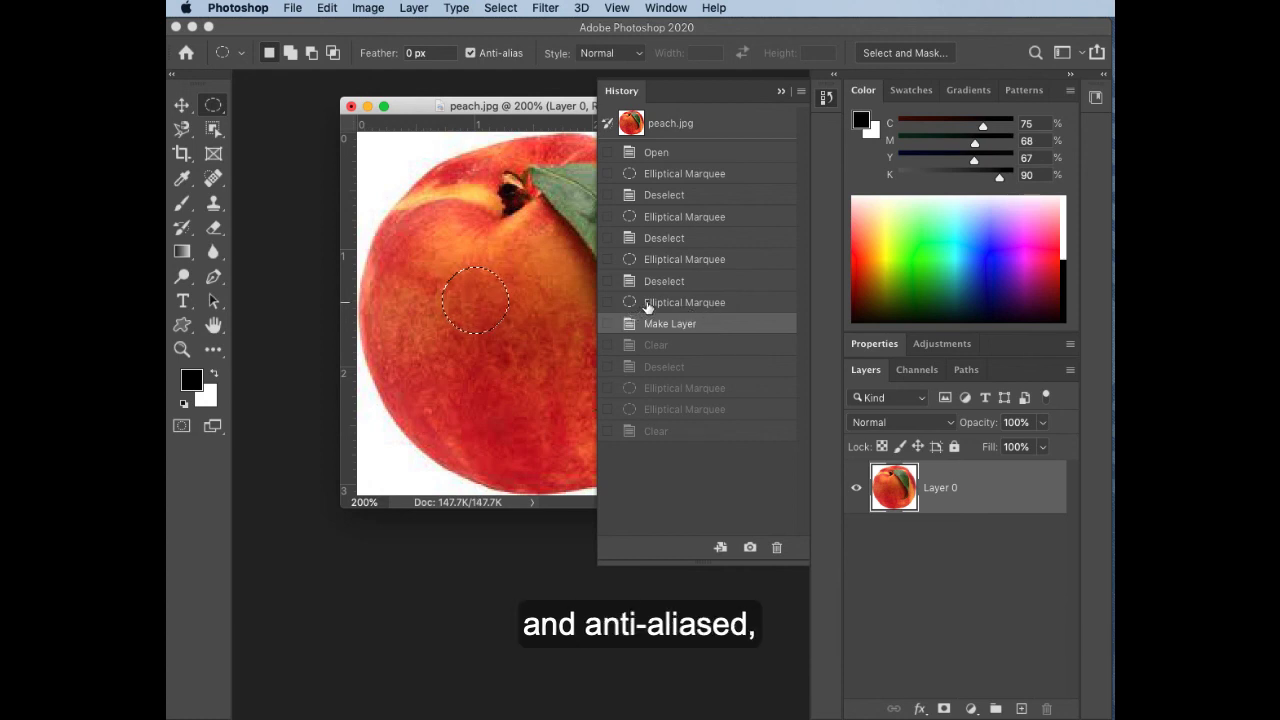
{"action": "left_click", "coordinate": [646, 305]}
{"action": "left_click", "coordinate": [675, 282]}
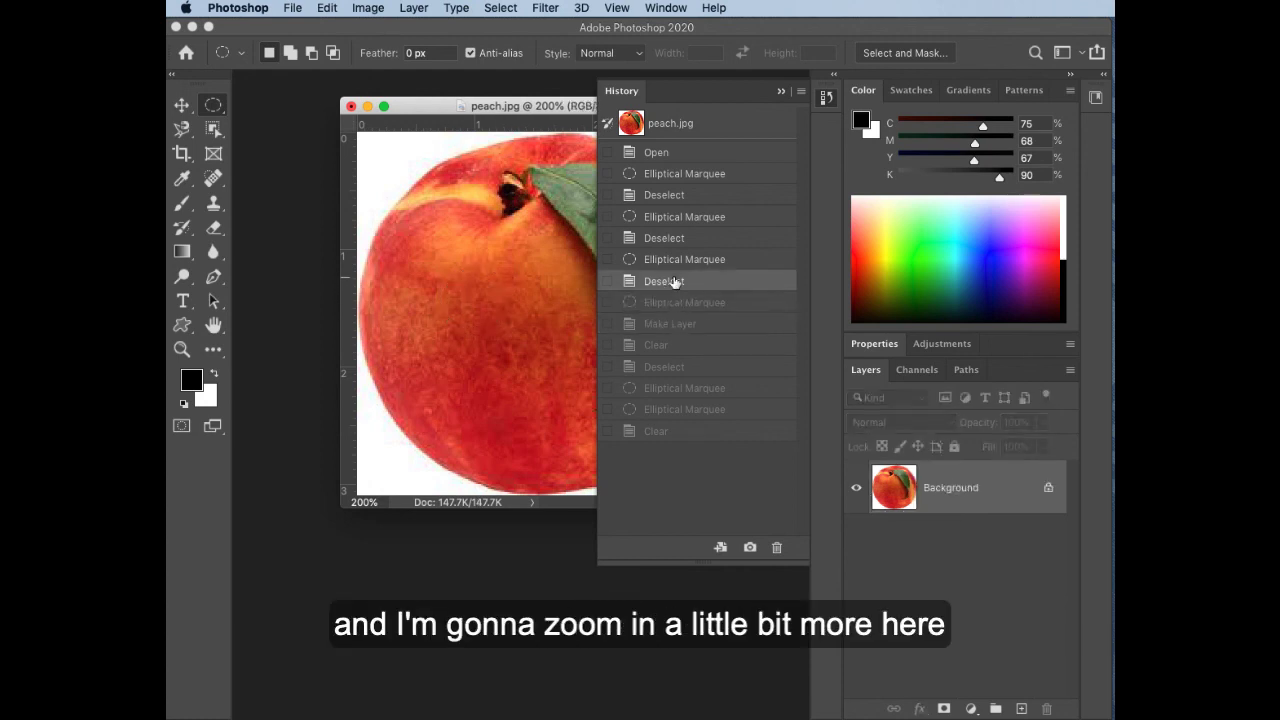
{"action": "left_click", "coordinate": [783, 92]}
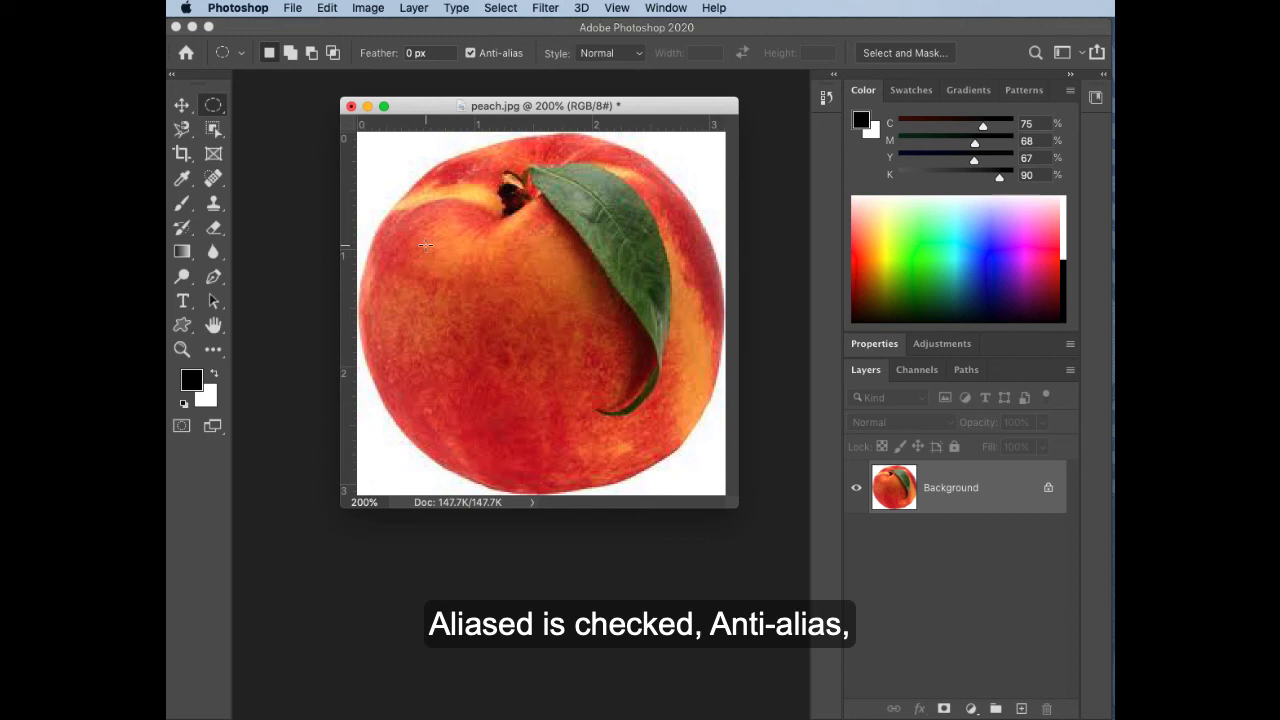
Fill an anti-aliased elliptical selection about 0.7 in wide, below the peach's stem, with the background color at 100% opacity and deselect
{"action": "left_click_drag", "start_coordinate": [426, 244], "coordinate": [513, 326]}
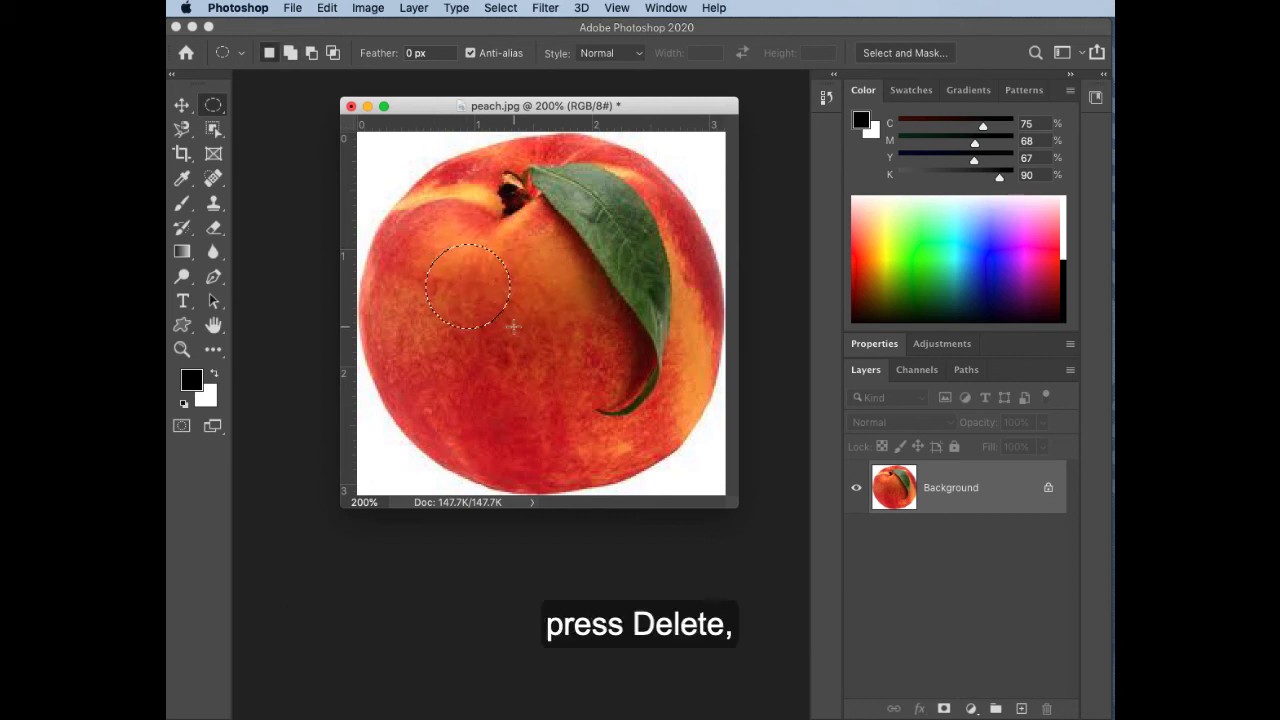
{"action": "key", "text": "Delete"}
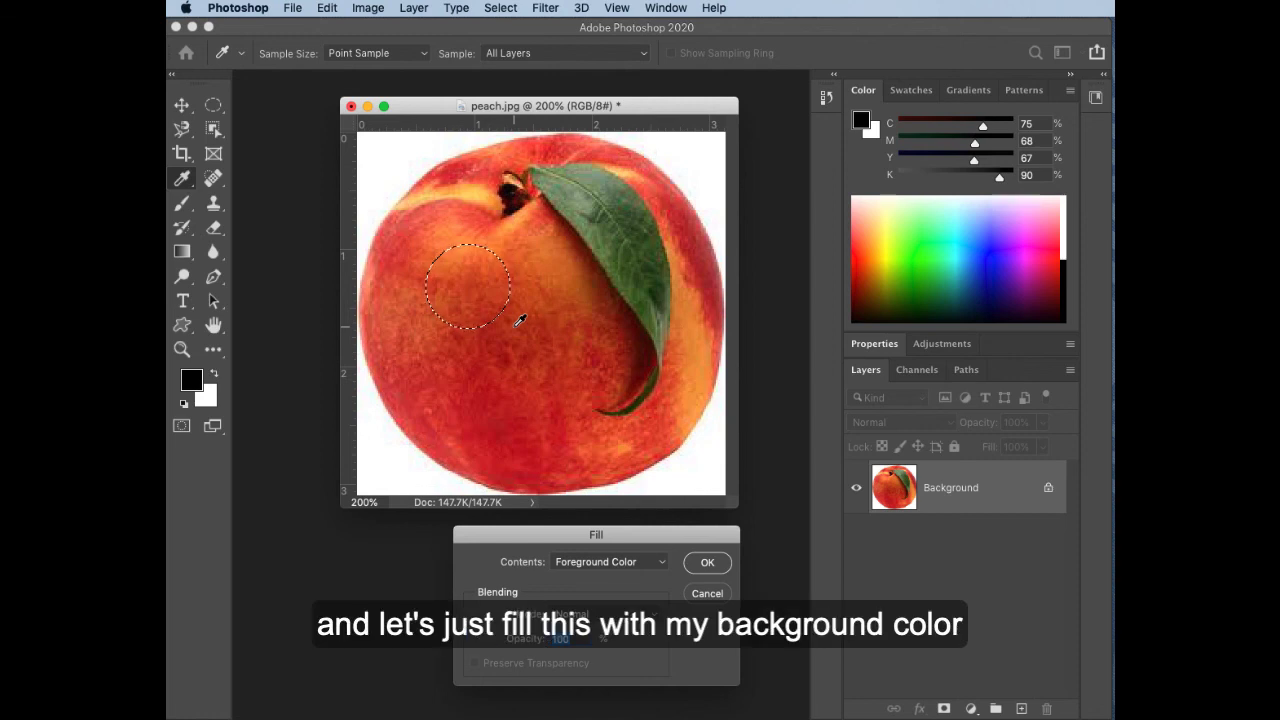
{"action": "left_click", "coordinate": [657, 563]}
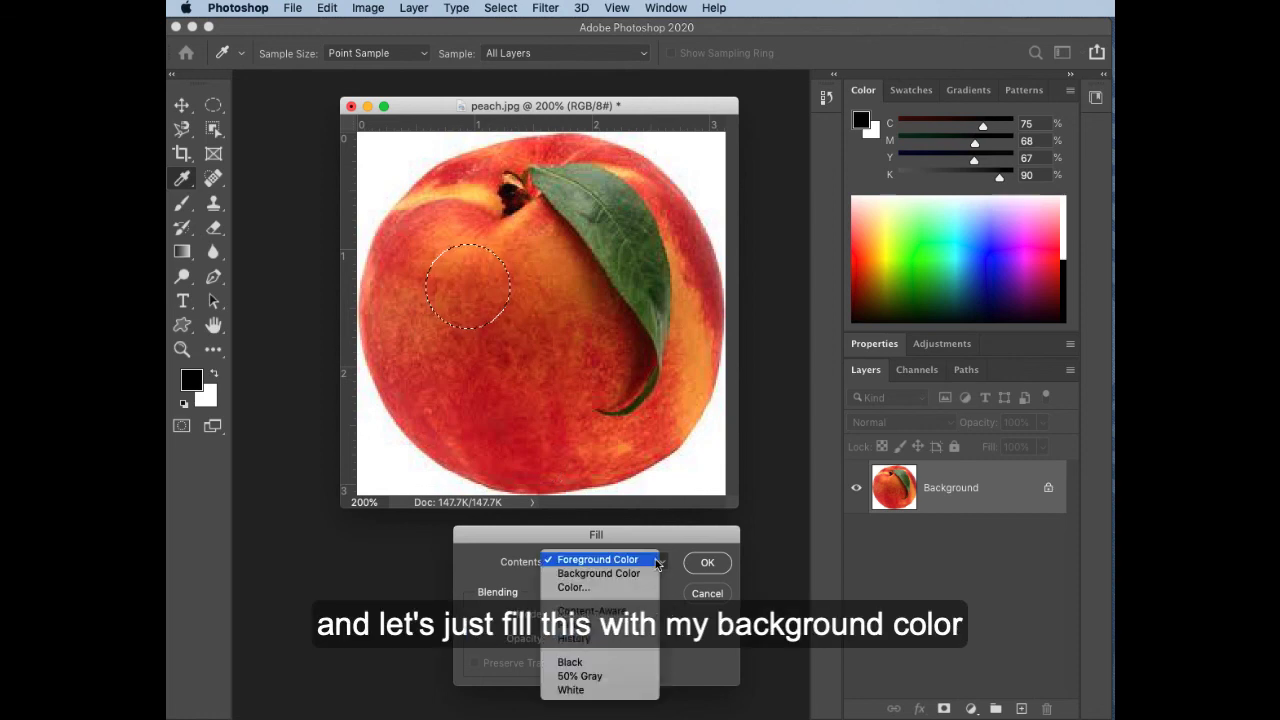
{"action": "left_click", "coordinate": [645, 573]}
{"action": "left_click", "coordinate": [705, 563]}
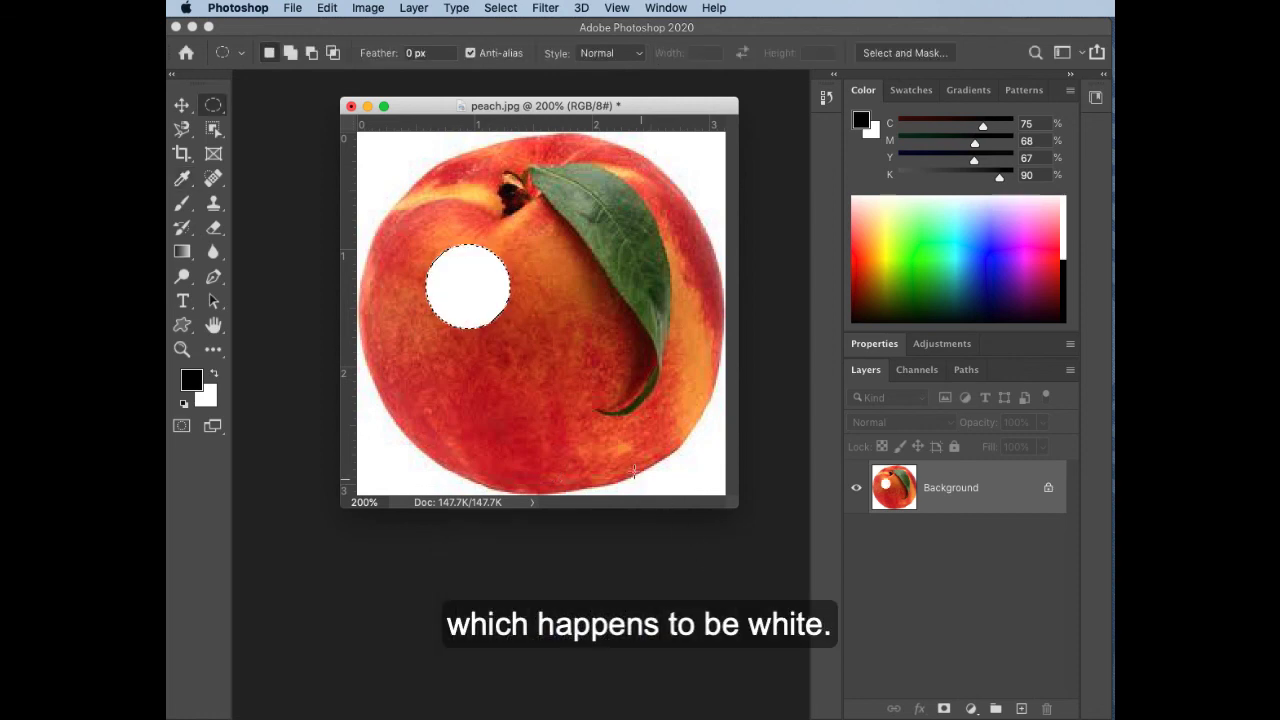
{"action": "left_click", "coordinate": [488, 381]}
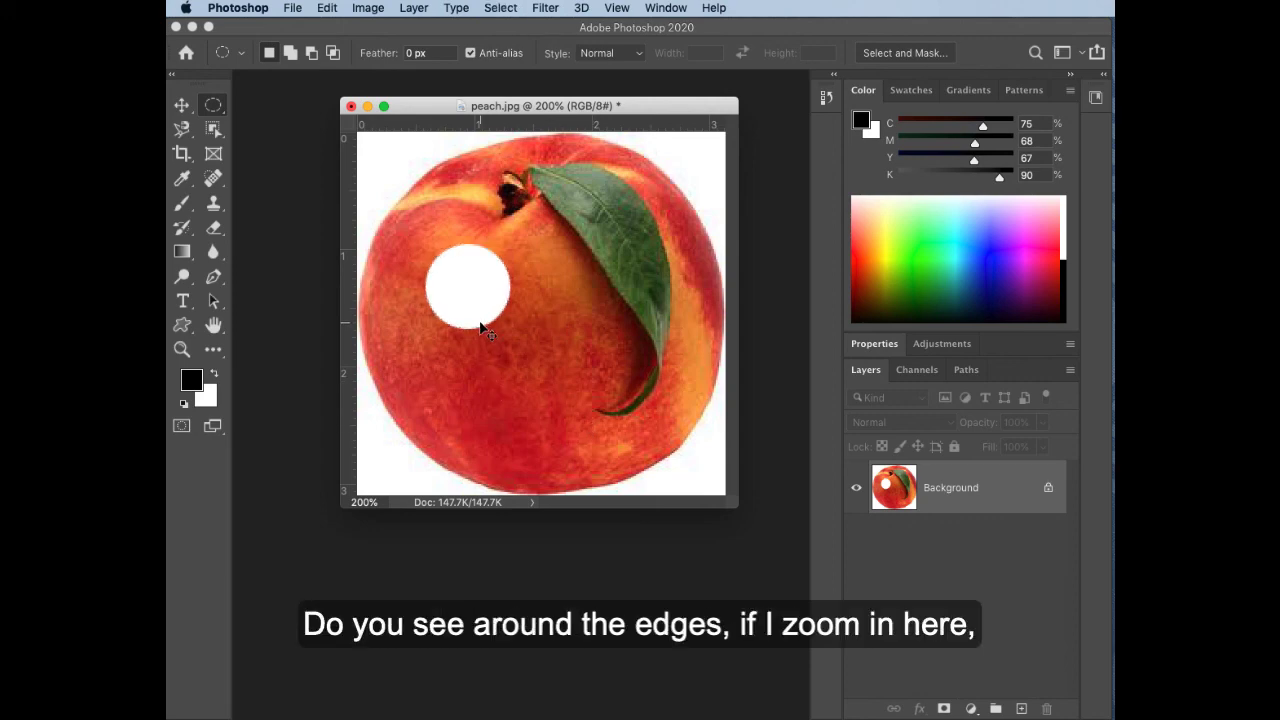
Turn off Anti-alias and fill a second circle about 0.7 in wide, below and right of the first, with the background color
{"action": "key", "text": "super+equal"}
{"action": "key", "text": "super+equal"}
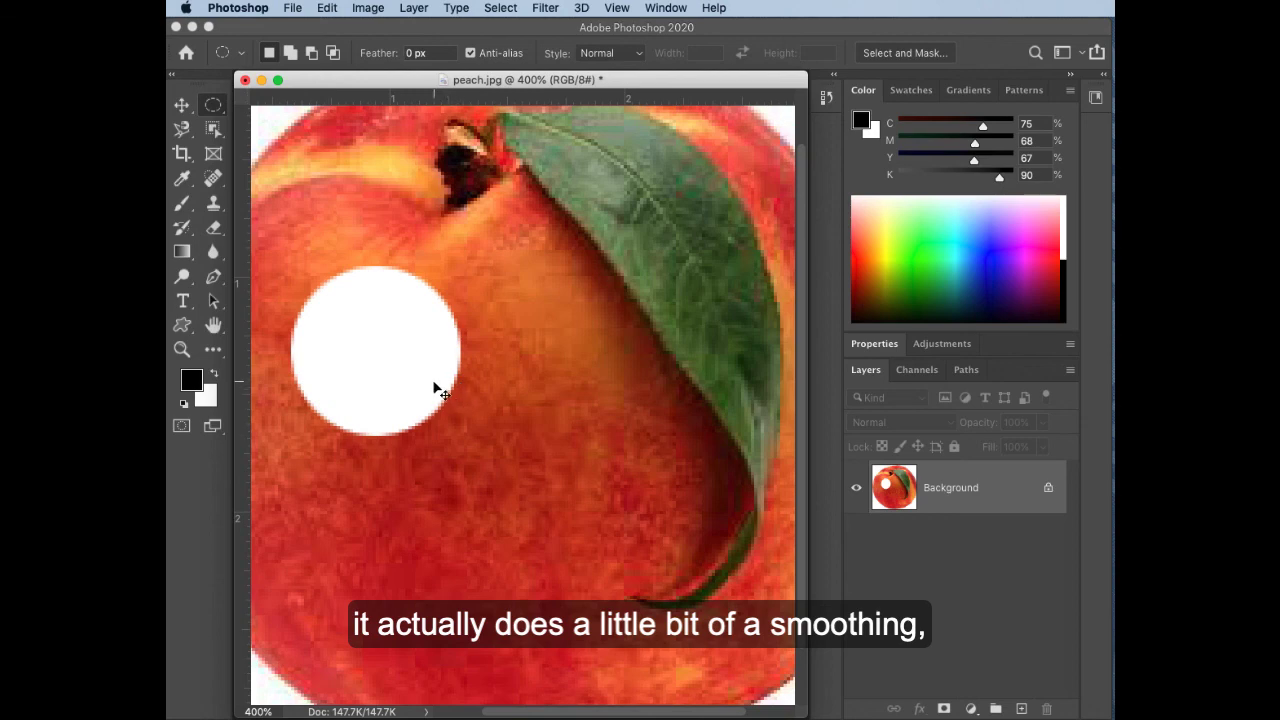
{"action": "key", "text": "super+equal"}
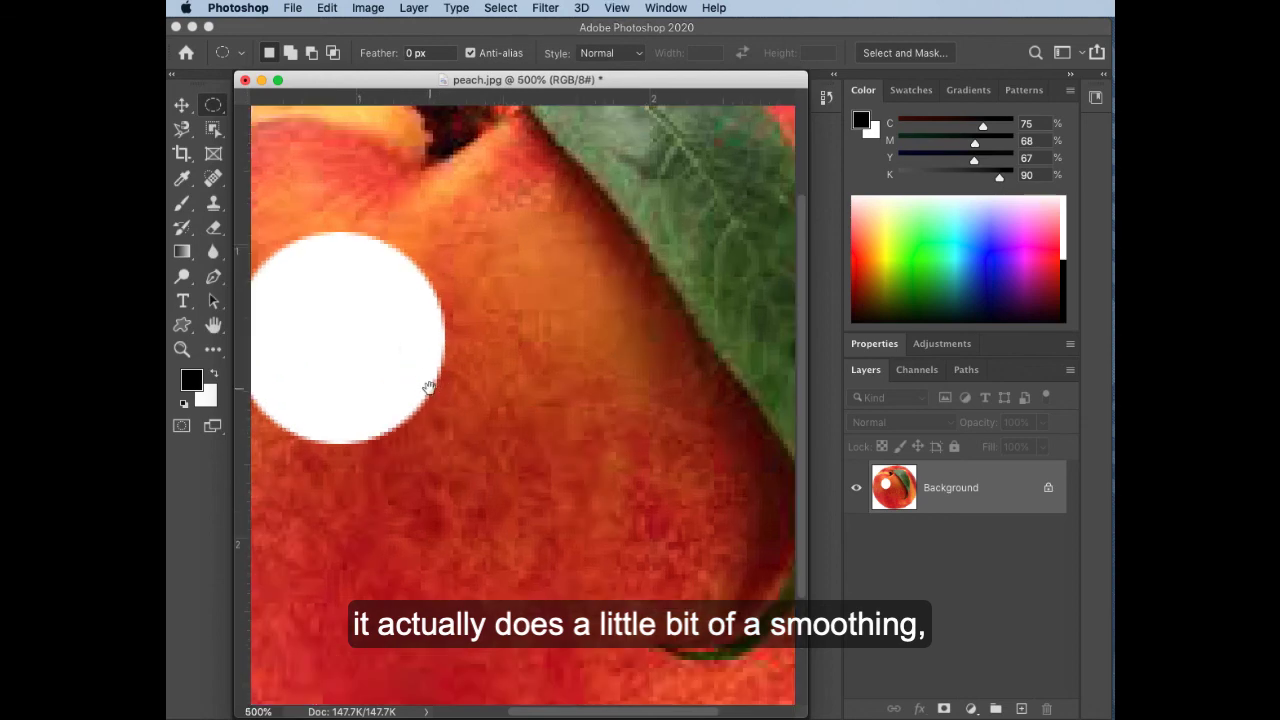
{"action": "left_click_drag", "start_coordinate": [429, 388], "coordinate": [543, 380]}
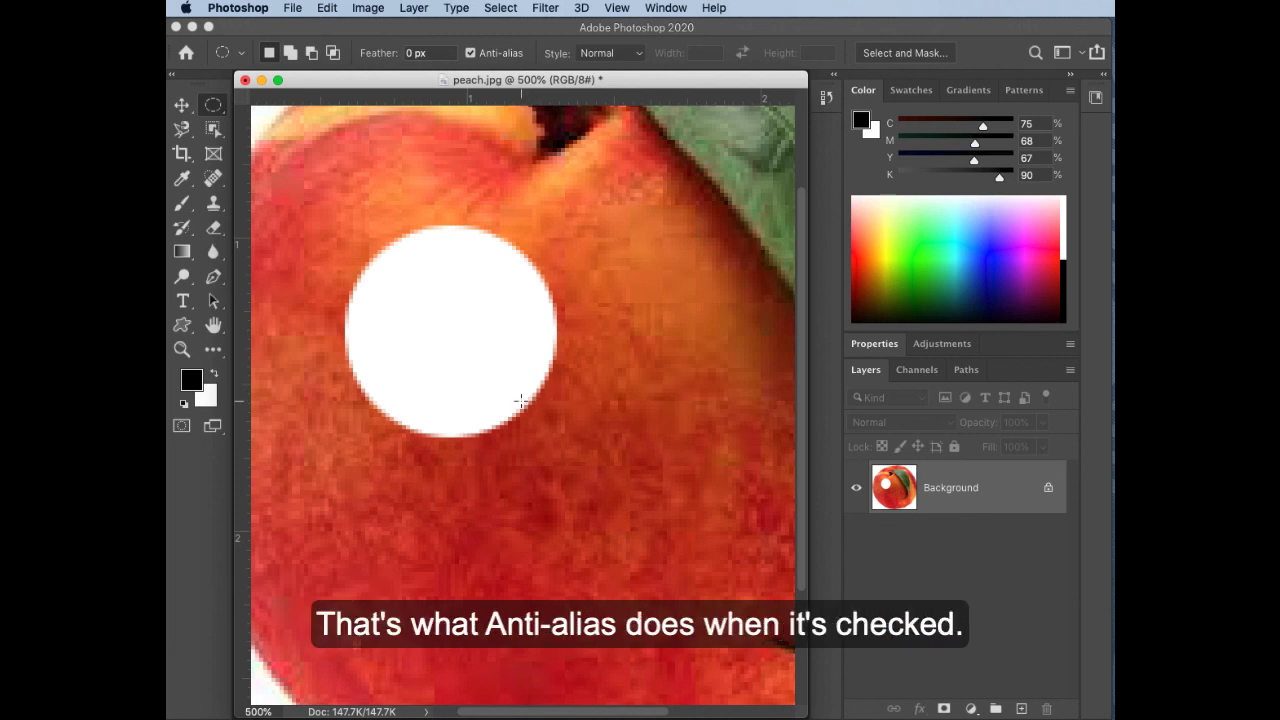
{"action": "left_click", "coordinate": [471, 53]}
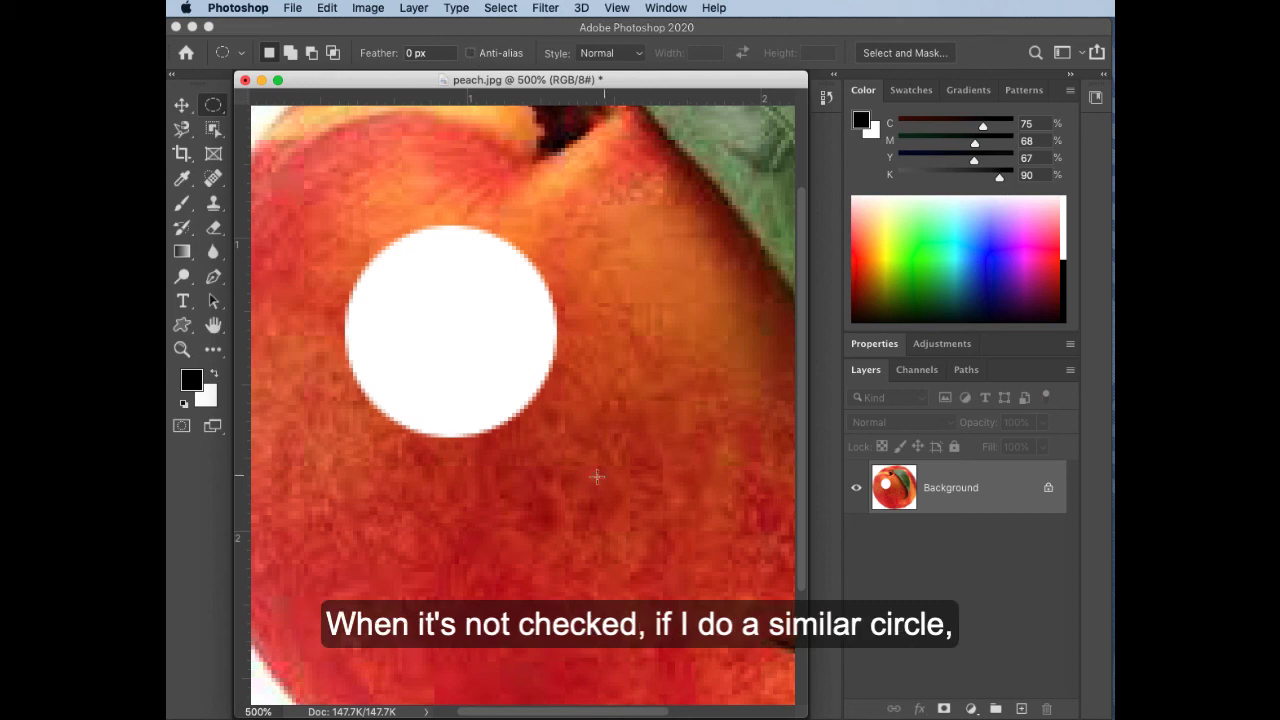
{"action": "left_click_drag", "start_coordinate": [575, 461], "coordinate": [720, 662]}
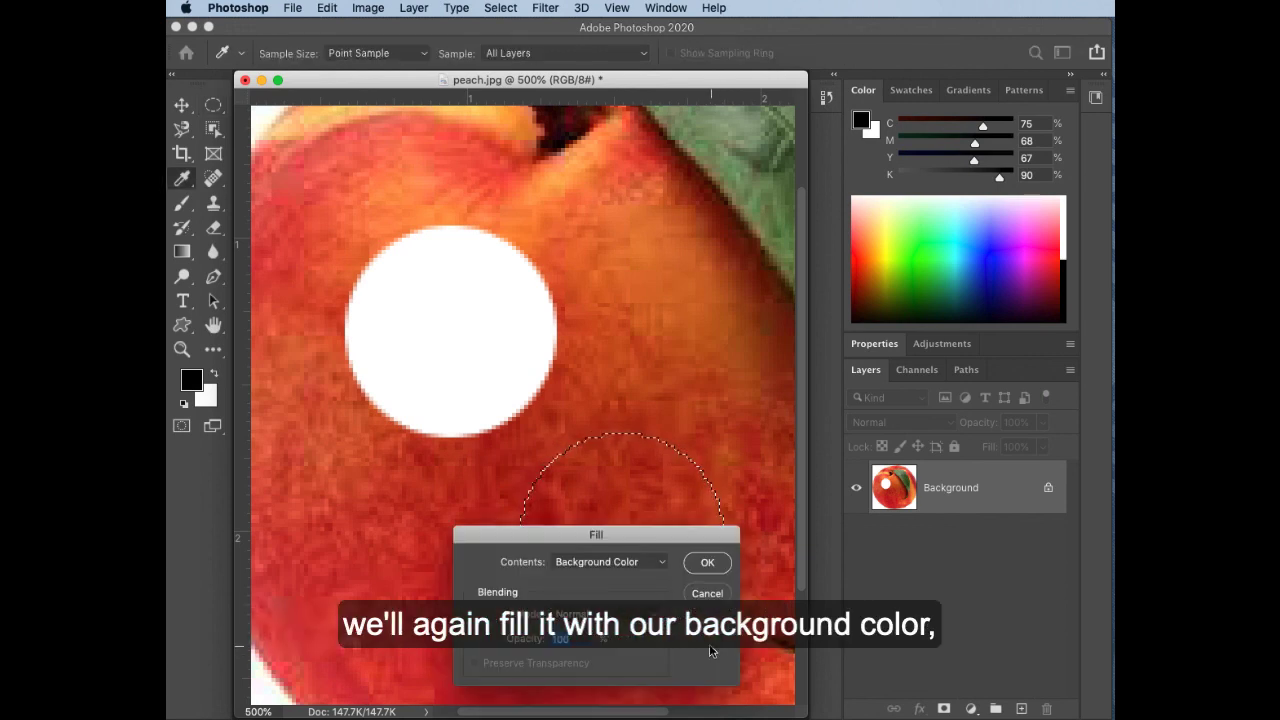
{"action": "left_click", "coordinate": [712, 565]}
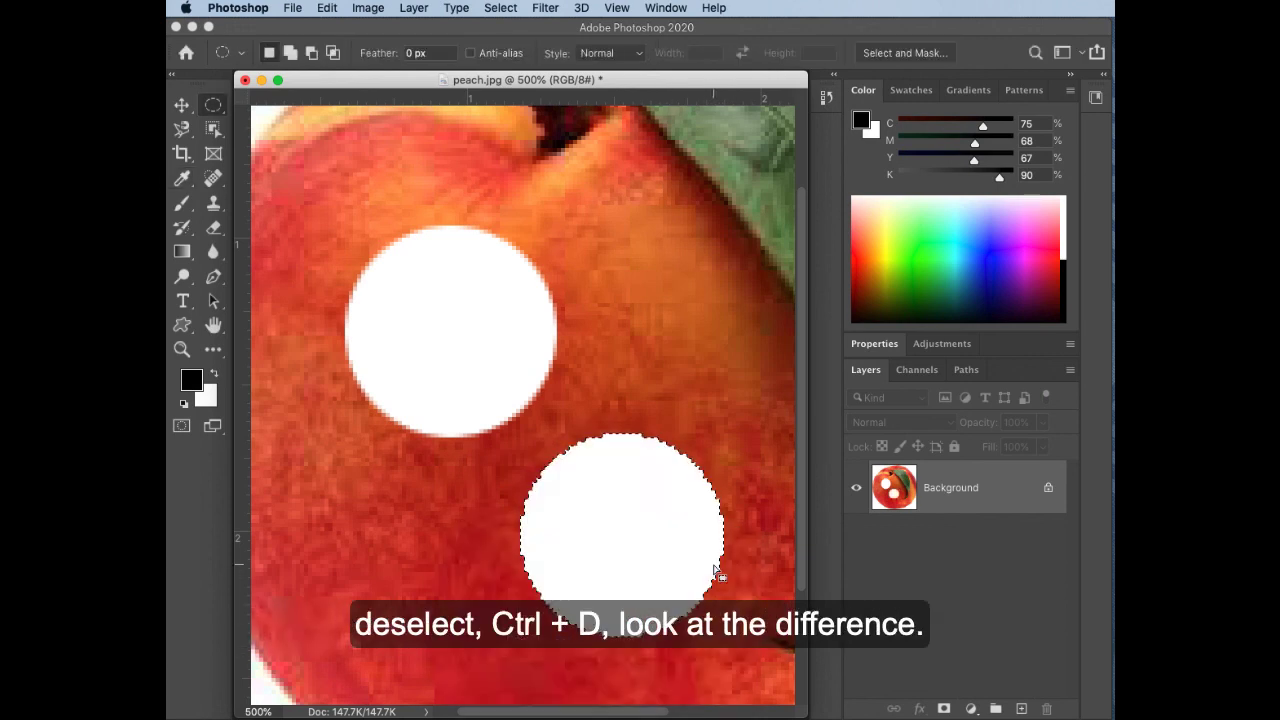
{"action": "key", "text": "super+d"}
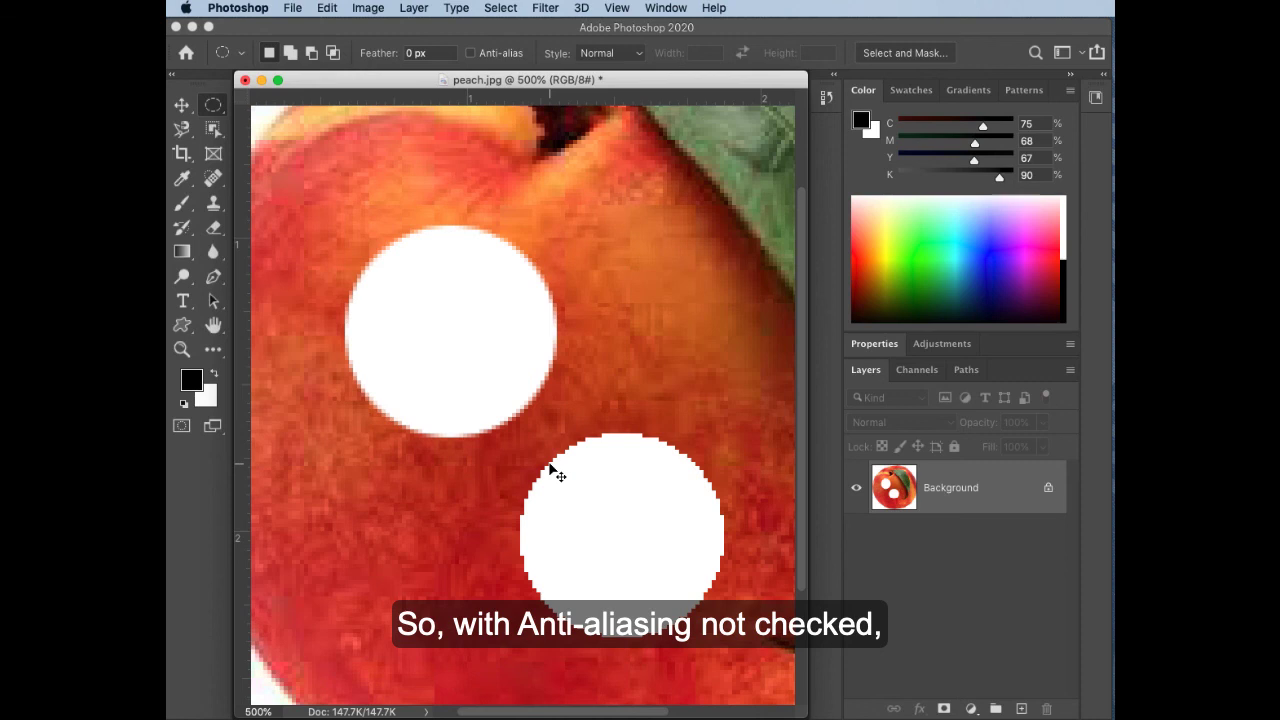
Compare the edges of the anti-aliased and non-anti-aliased white circles at 800% and at 200% magnification
{"action": "key", "text": "super+equal"}
{"action": "key", "text": "super+equal"}
{"action": "key", "text": "super+equal"}
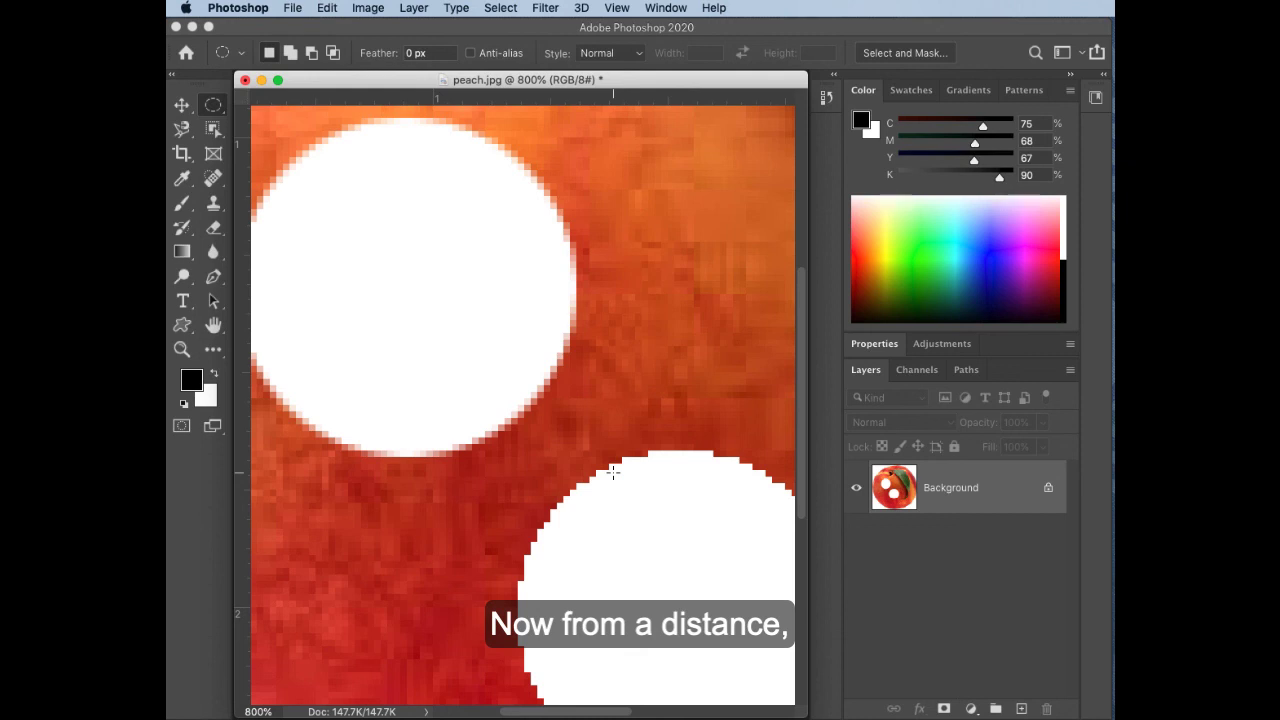
{"action": "key", "text": "super+minus"}
{"action": "key", "text": "super+minus"}
{"action": "key", "text": "super+minus"}
{"action": "key", "text": "super+minus"}
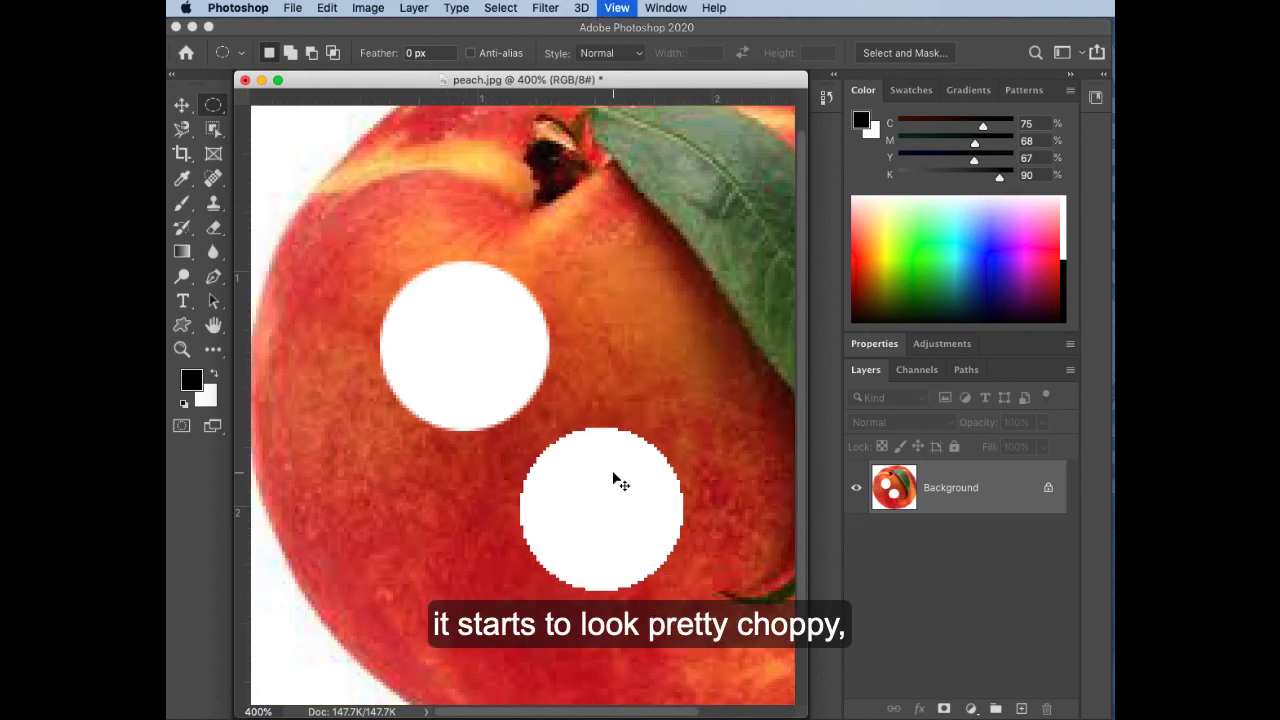
{"action": "key", "text": "super+minus"}
{"action": "key", "text": "super+minus"}
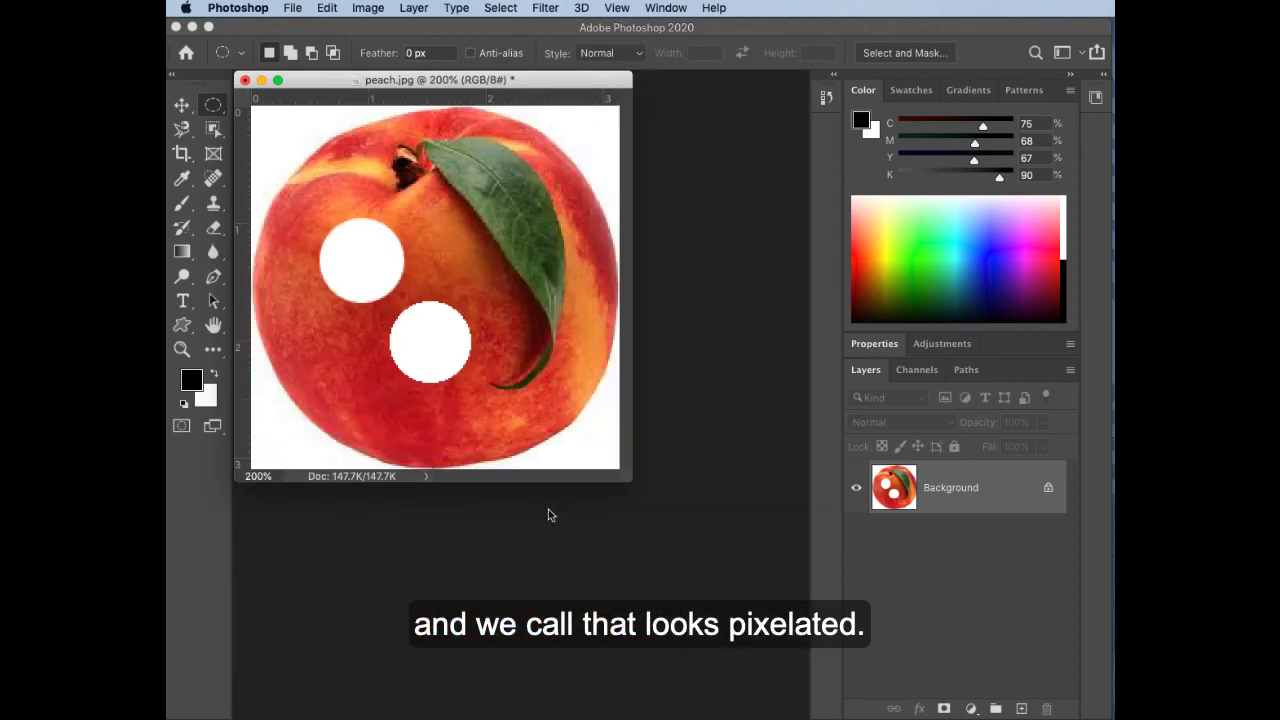